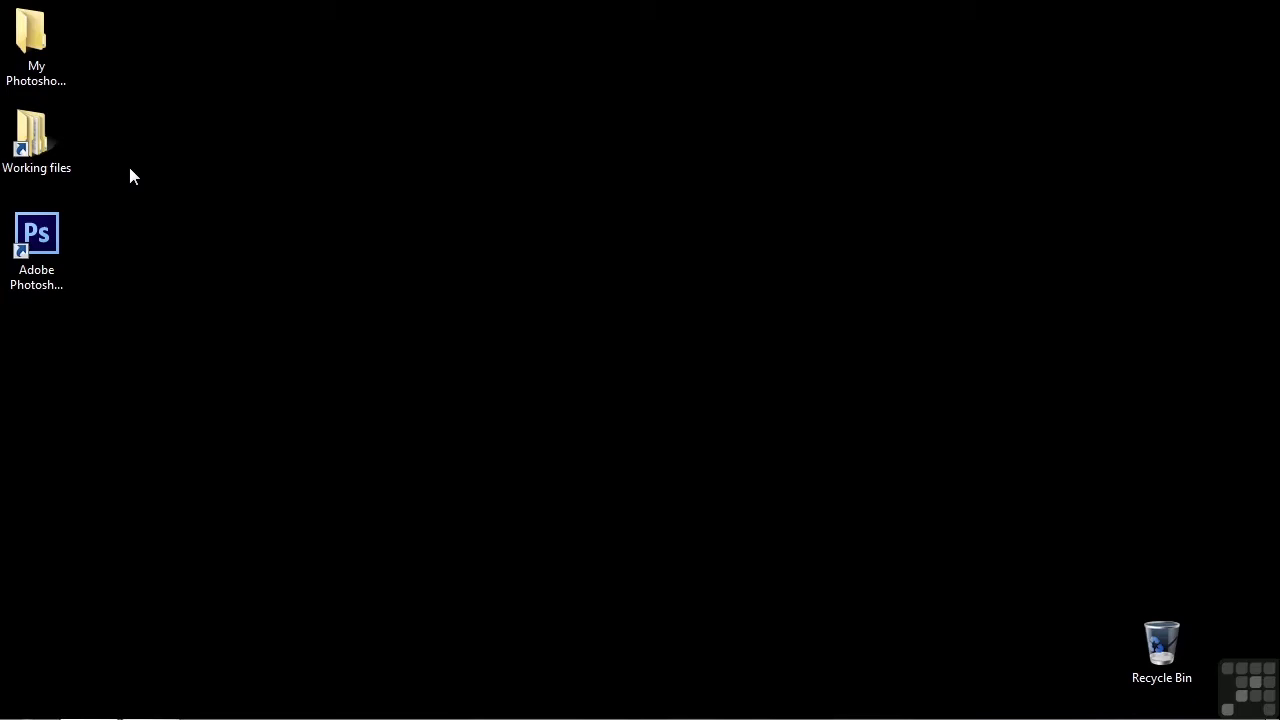
Open move-cage.psd from the Working files > Photoshop projects folder in Photoshop.
{"action": "double_click", "coordinate": [55, 142]}
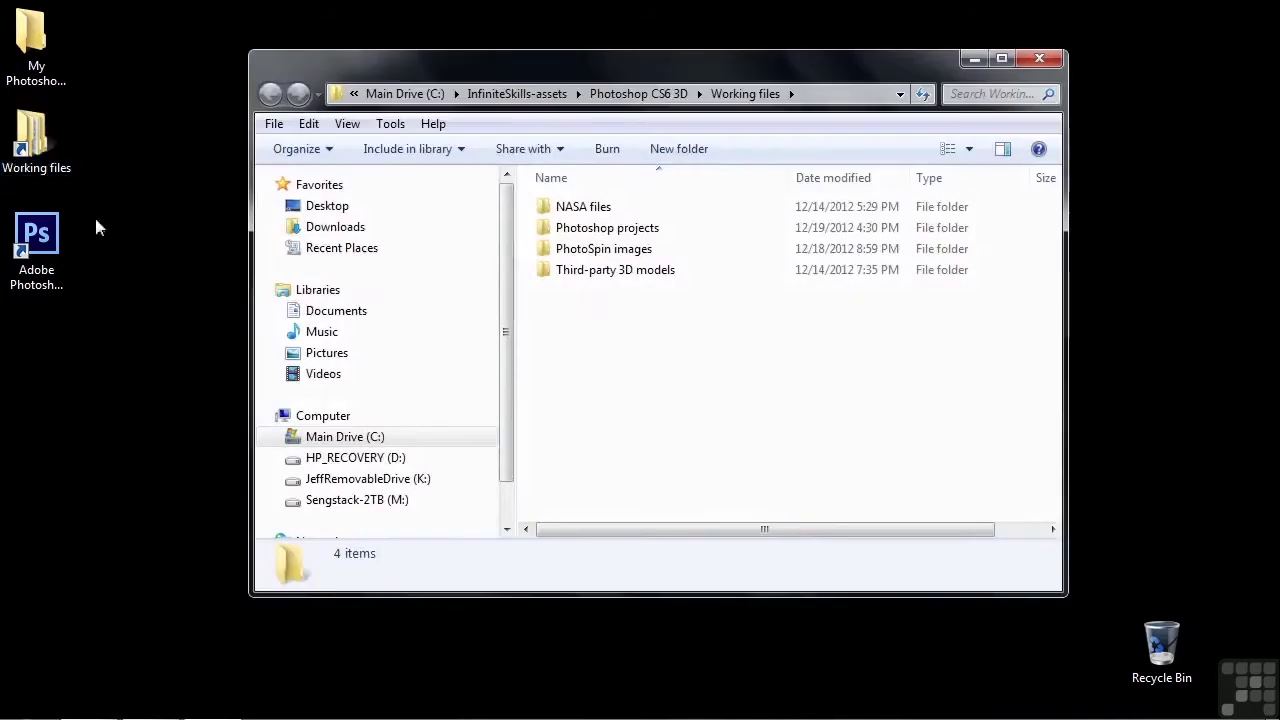
{"action": "double_click", "coordinate": [575, 230]}
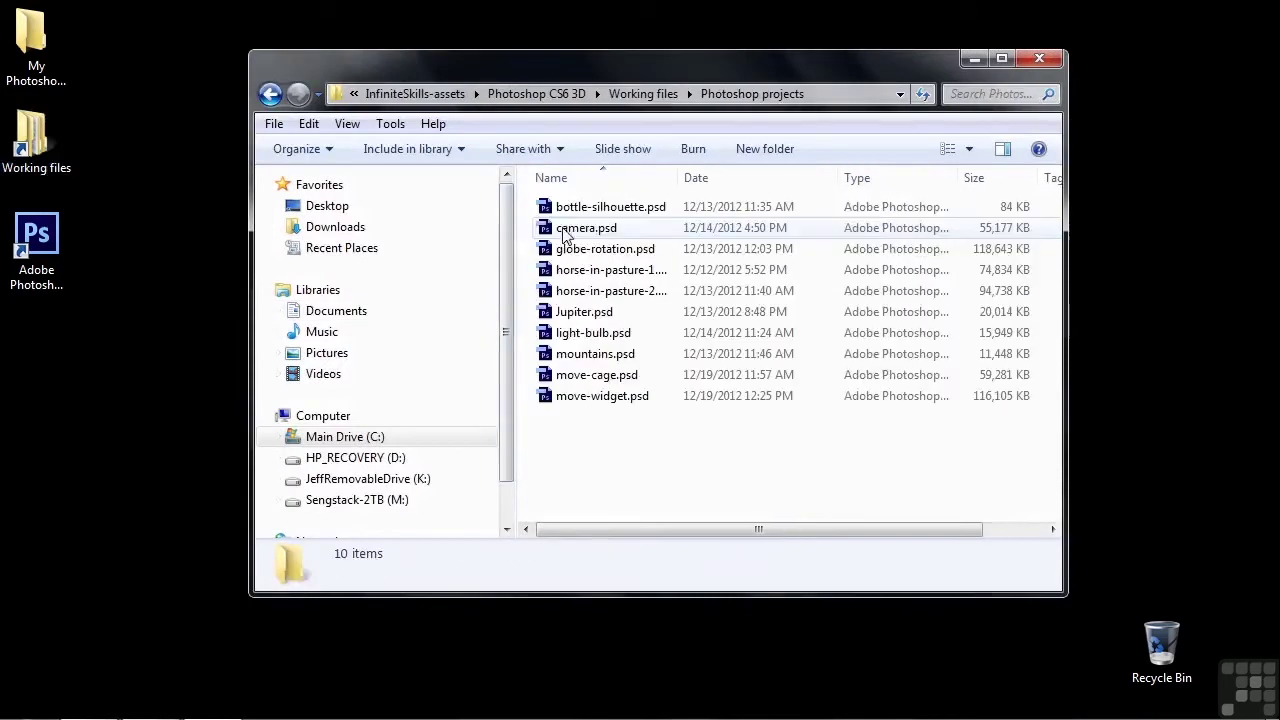
{"action": "double_click", "coordinate": [595, 375]}
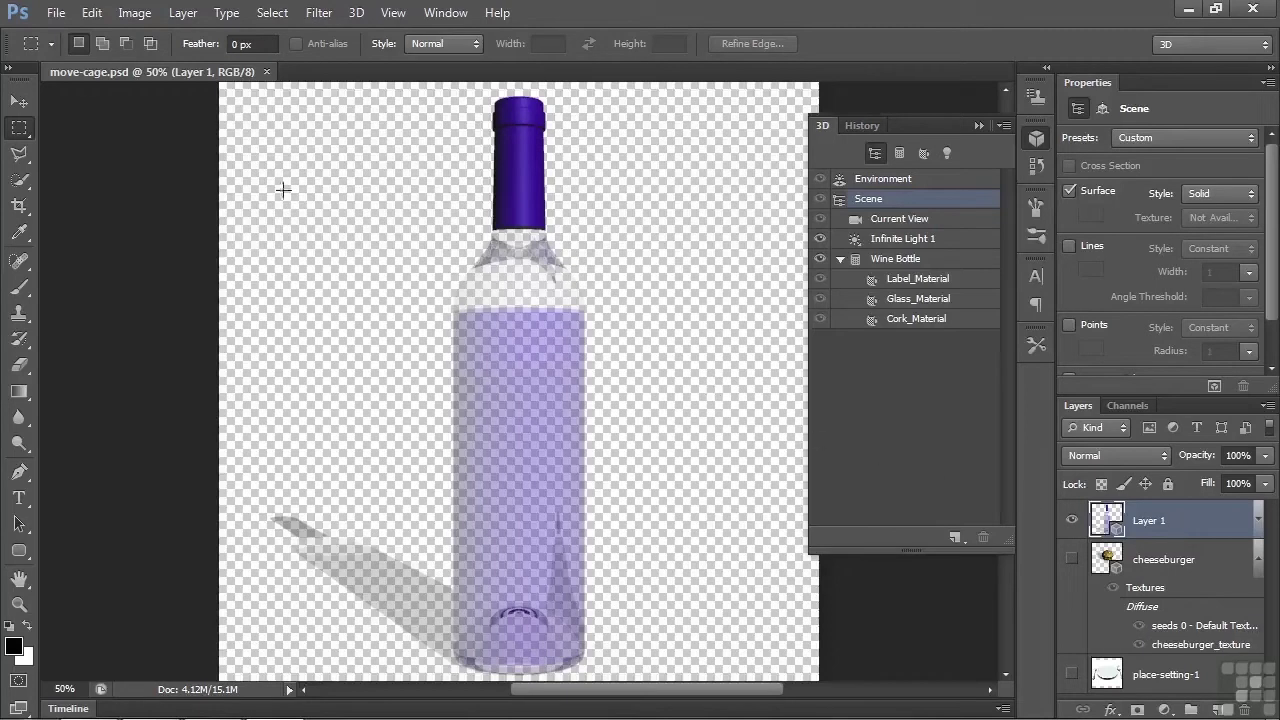
Switch to the Move tool with the V shortcut to reposition the 3D bottle.
{"action": "key", "text": "v"}
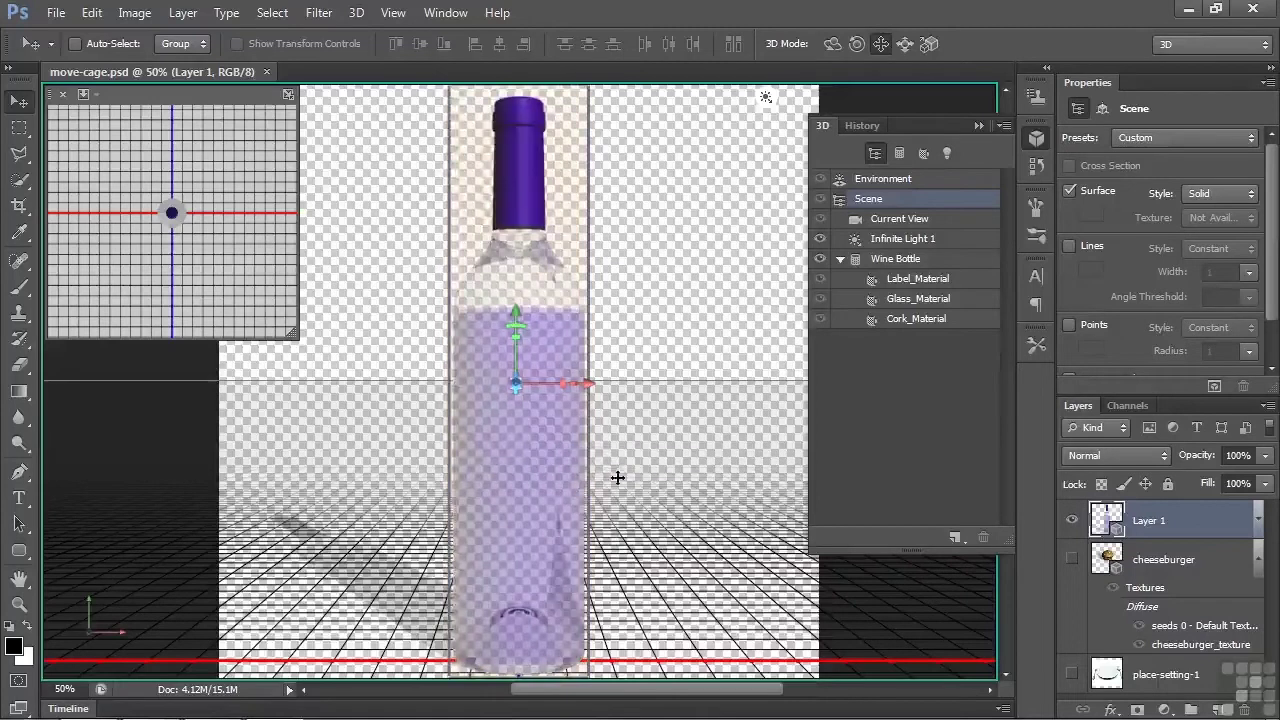
Nudge the wine bottle slightly to the right using the Drag 3D Object mode.
{"action": "left_click", "coordinate": [881, 45]}
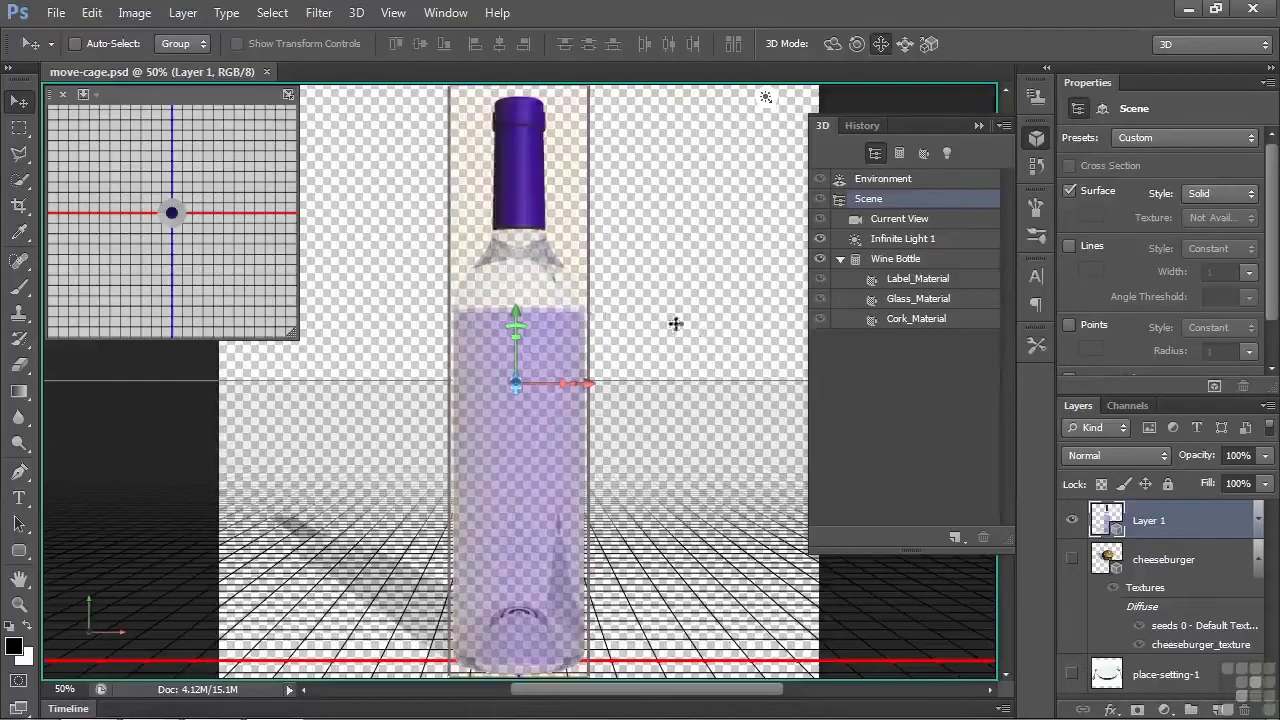
{"action": "mouse_move", "coordinate": [674, 323]}
{"action": "left_mouse_down"}
{"action": "mouse_move", "coordinate": [666, 271]}
{"action": "mouse_move", "coordinate": [583, 351]}
{"action": "mouse_move", "coordinate": [725, 361]}
{"action": "mouse_move", "coordinate": [660, 297]}
{"action": "mouse_move", "coordinate": [689, 363]}
{"action": "mouse_move", "coordinate": [697, 280]}
{"action": "mouse_move", "coordinate": [630, 362]}
{"action": "mouse_move", "coordinate": [686, 303]}
{"action": "mouse_move", "coordinate": [663, 343]}
{"action": "mouse_move", "coordinate": [683, 303]}
{"action": "mouse_move", "coordinate": [674, 329]}
{"action": "mouse_move", "coordinate": [680, 314]}
{"action": "mouse_move", "coordinate": [643, 312]}
{"action": "mouse_move", "coordinate": [686, 357]}
{"action": "mouse_move", "coordinate": [694, 289]}
{"action": "mouse_move", "coordinate": [634, 337]}
{"action": "mouse_move", "coordinate": [695, 330]}
{"action": "mouse_move", "coordinate": [680, 320]}
{"action": "mouse_move", "coordinate": [693, 315]}
{"action": "left_mouse_up"}
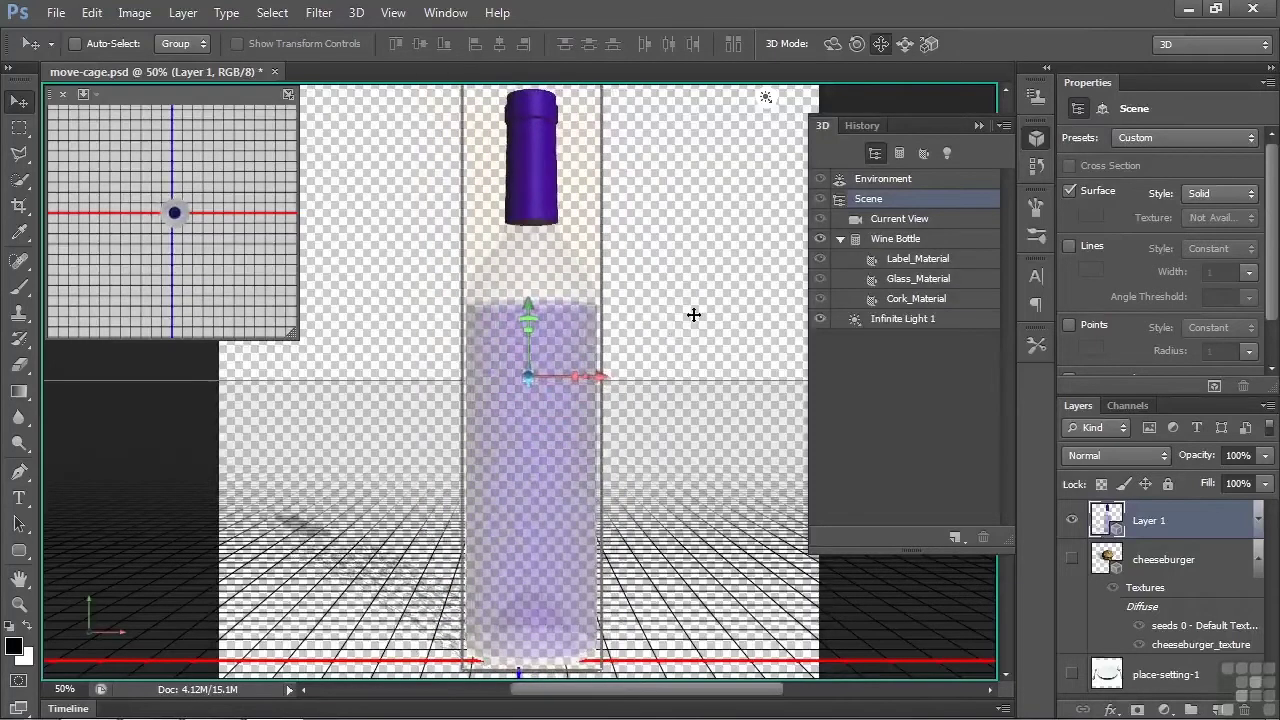
Shift the Current View camera into Custom View 1, then select the Wine Bottle mesh.
{"action": "left_click", "coordinate": [694, 315]}
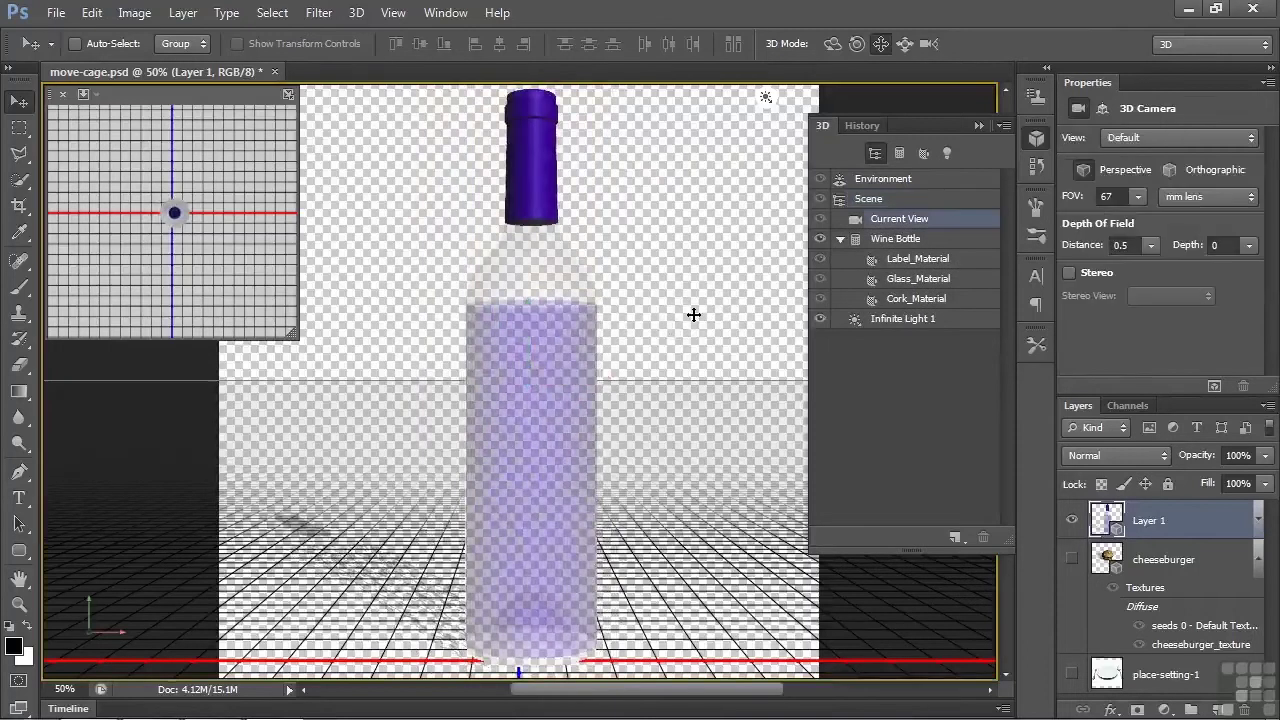
{"action": "left_click_drag", "start_coordinate": [697, 314], "coordinate": [709, 343]}
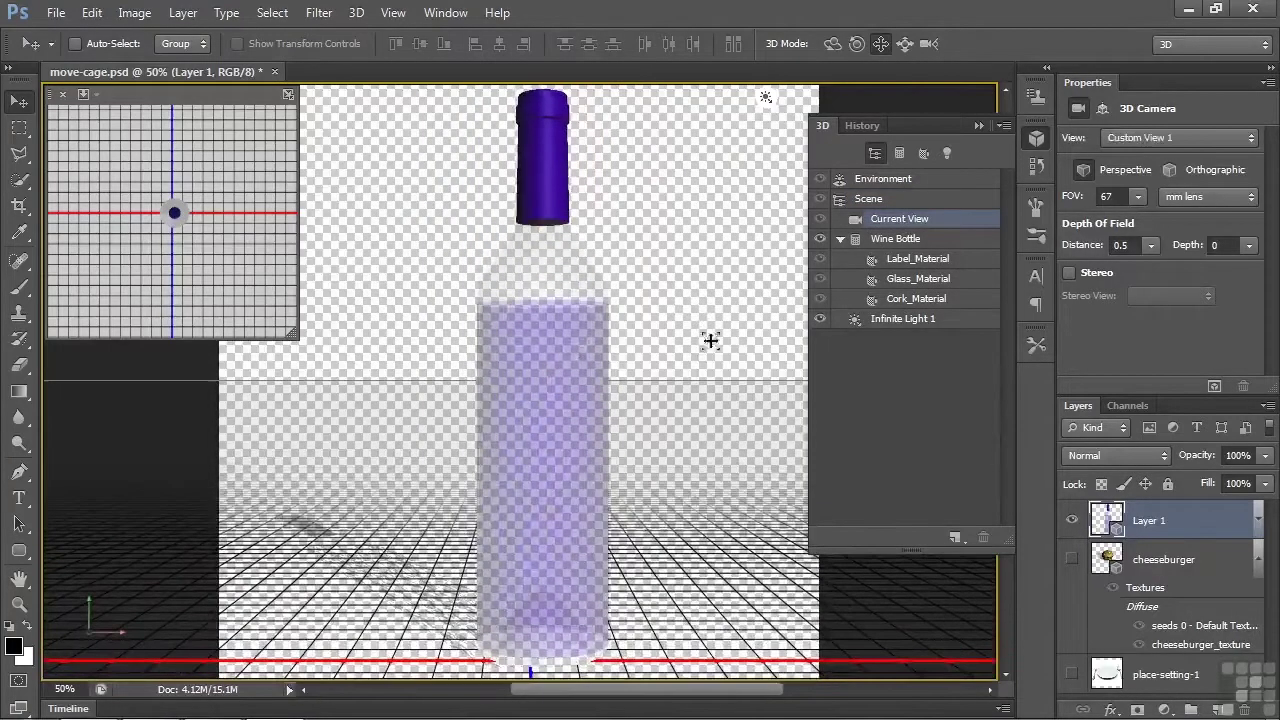
{"action": "left_click", "coordinate": [554, 353]}
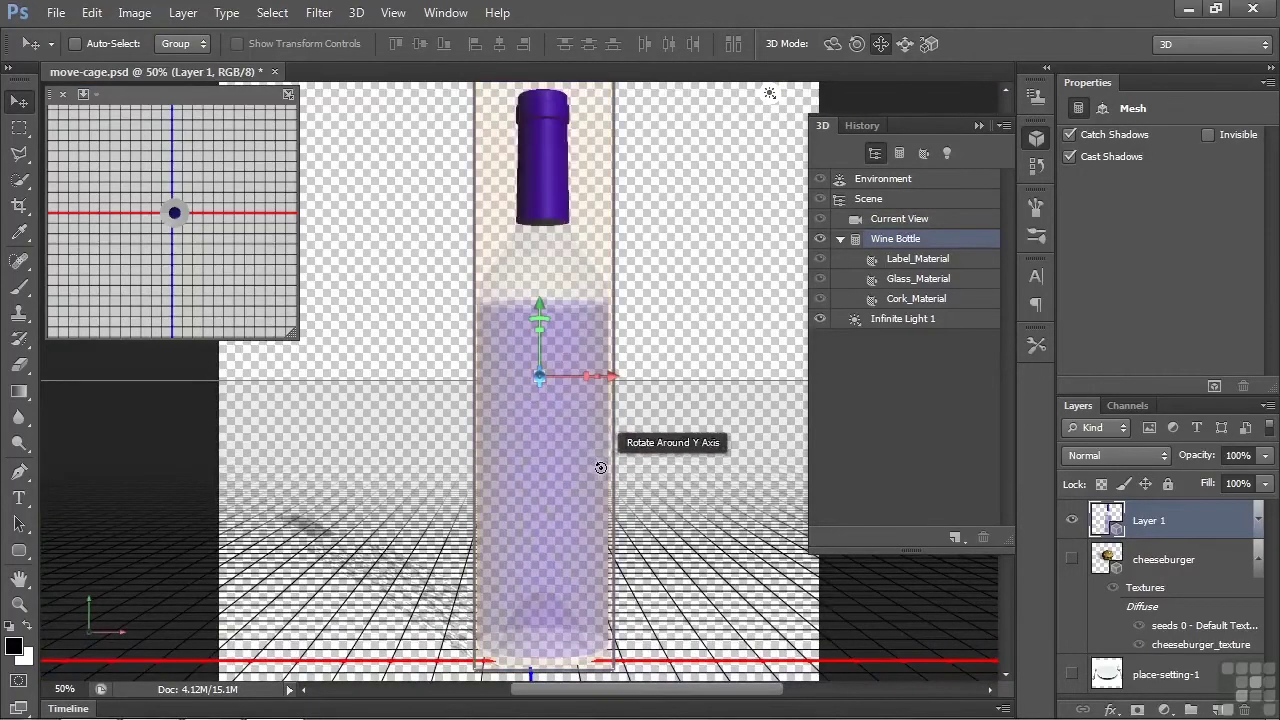
Rotate the bottle around its Y axis, then move it along X, Z and the floor plane.
{"action": "left_click_drag", "start_coordinate": [600, 468], "coordinate": [527, 491]}
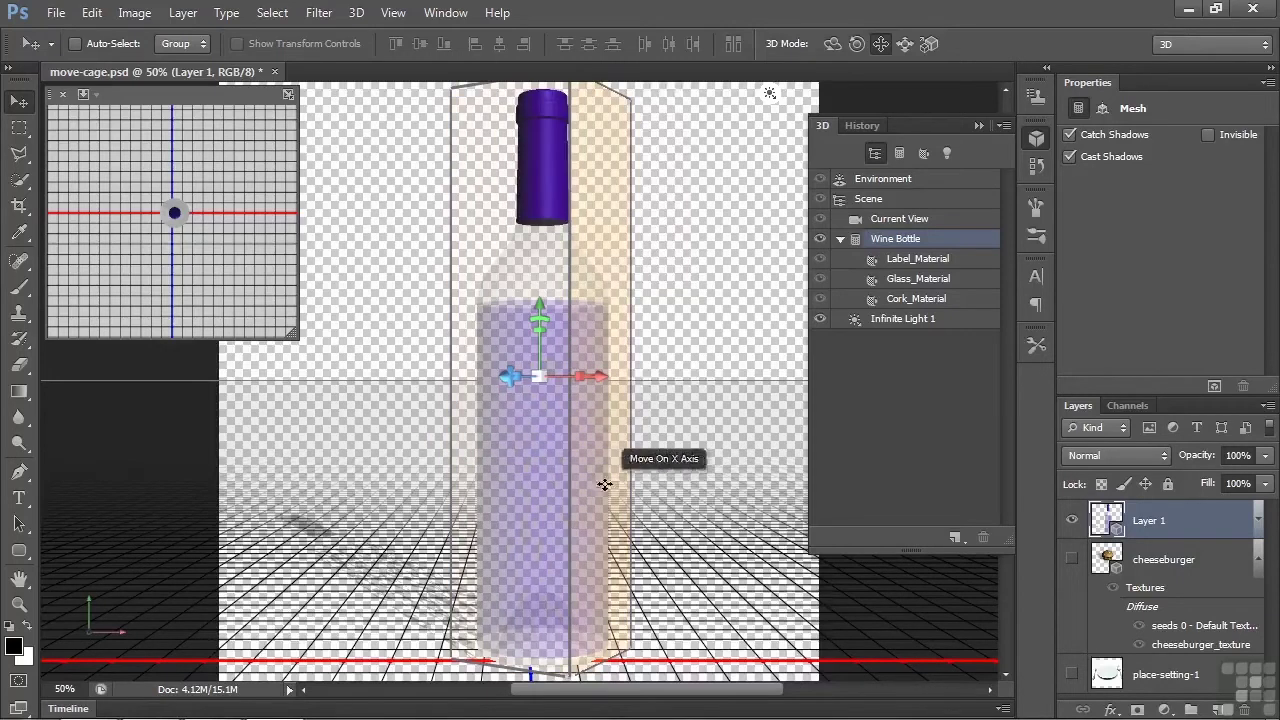
{"action": "left_click_drag", "start_coordinate": [603, 480], "coordinate": [566, 477]}
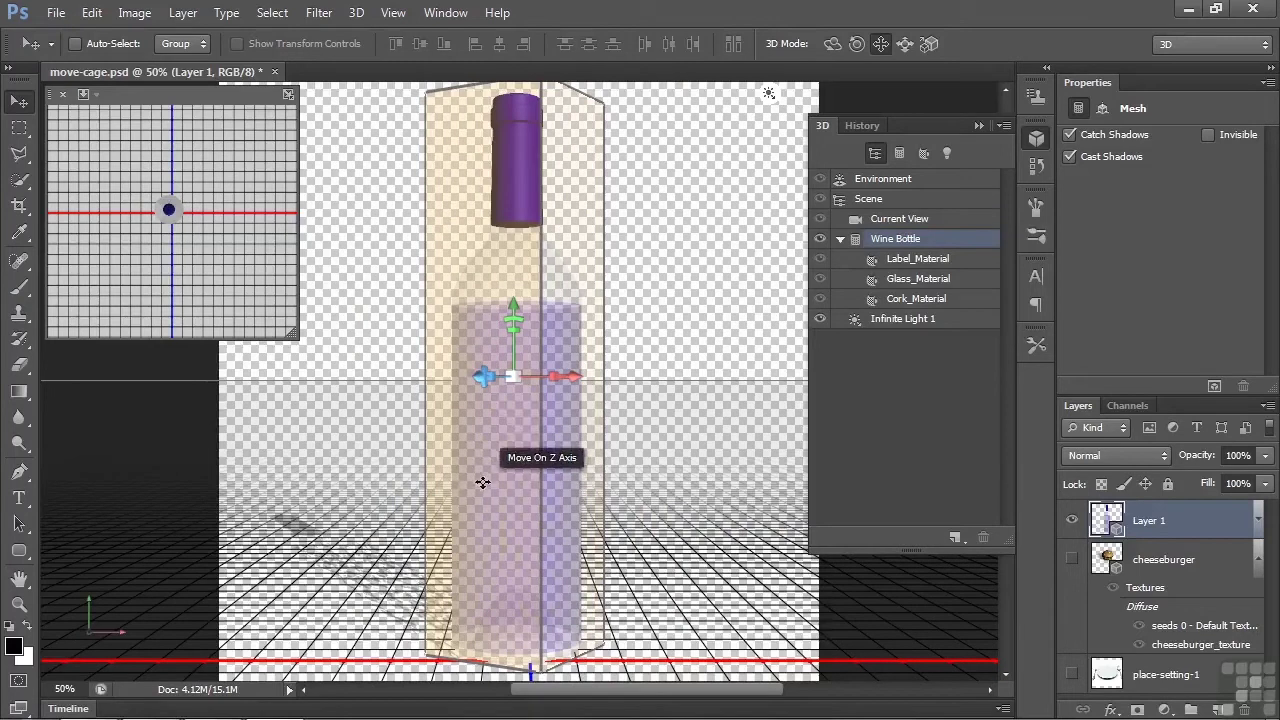
{"action": "left_click_drag", "start_coordinate": [482, 487], "coordinate": [531, 437]}
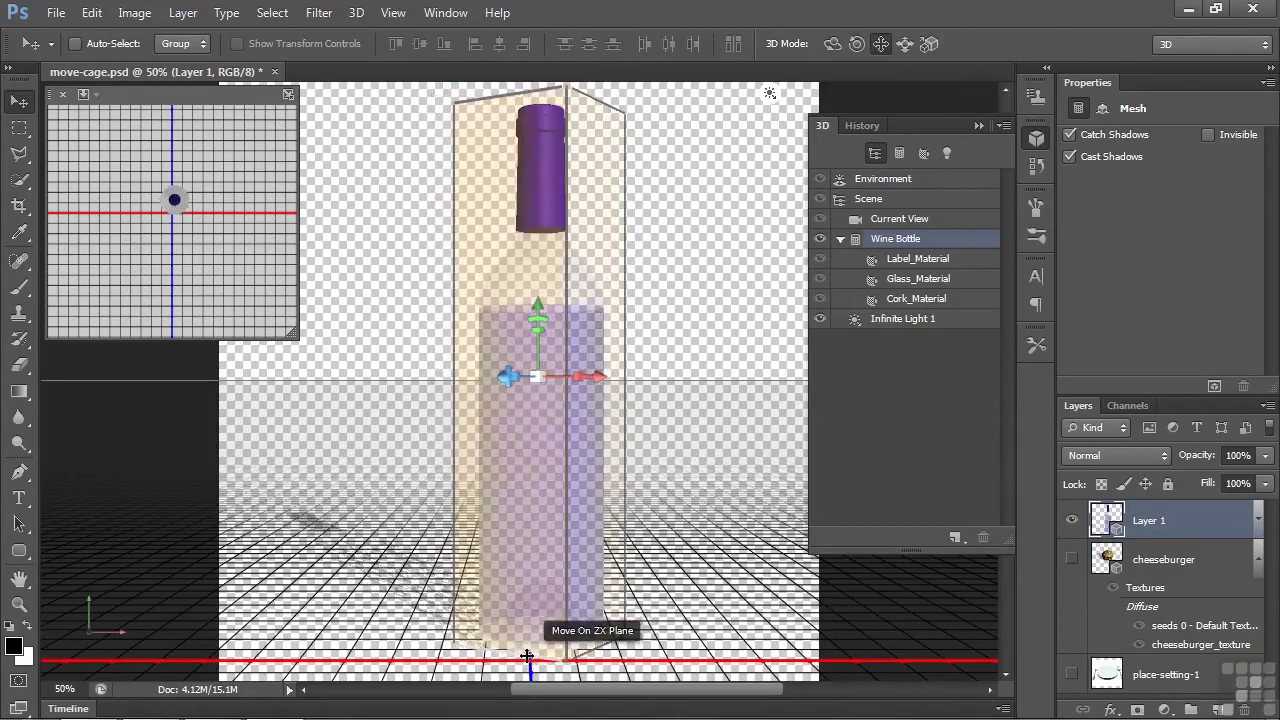
{"action": "left_click_drag", "start_coordinate": [527, 657], "coordinate": [627, 630]}
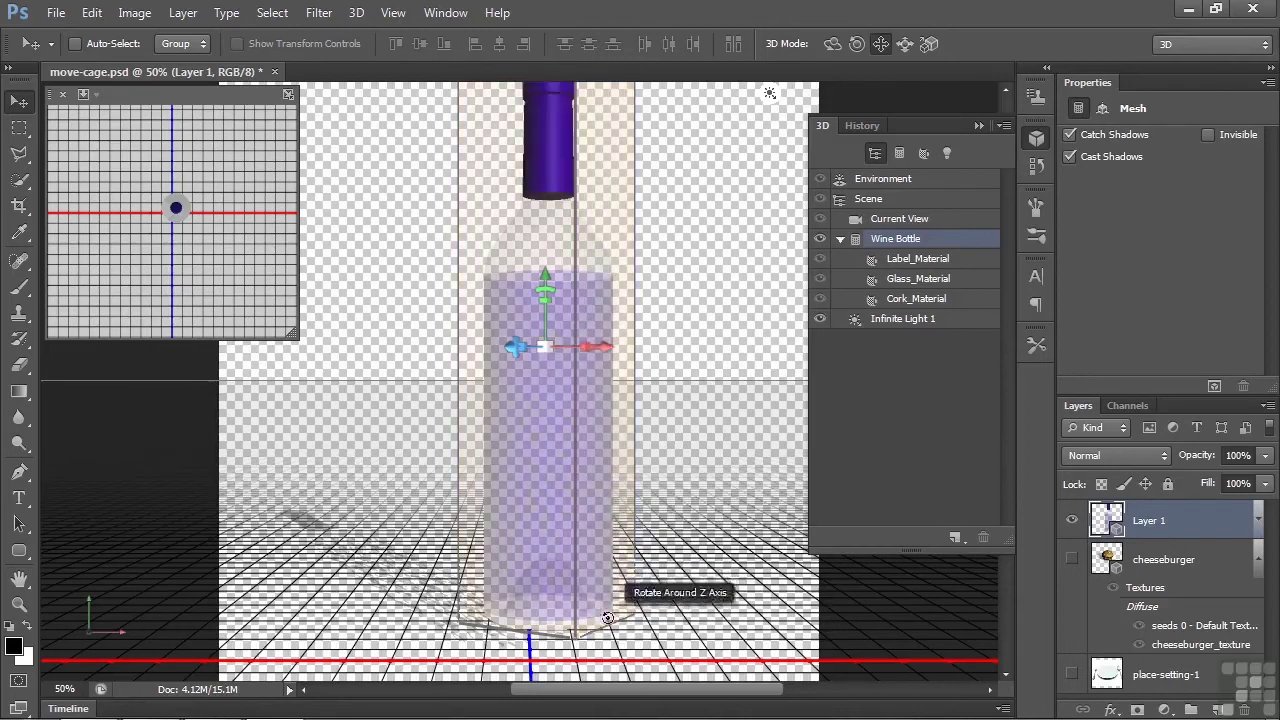
Tilt the bottle on its Z and X rings, then turn it slightly around Y, leaving it nearly upright.
{"action": "left_click_drag", "start_coordinate": [607, 617], "coordinate": [570, 532]}
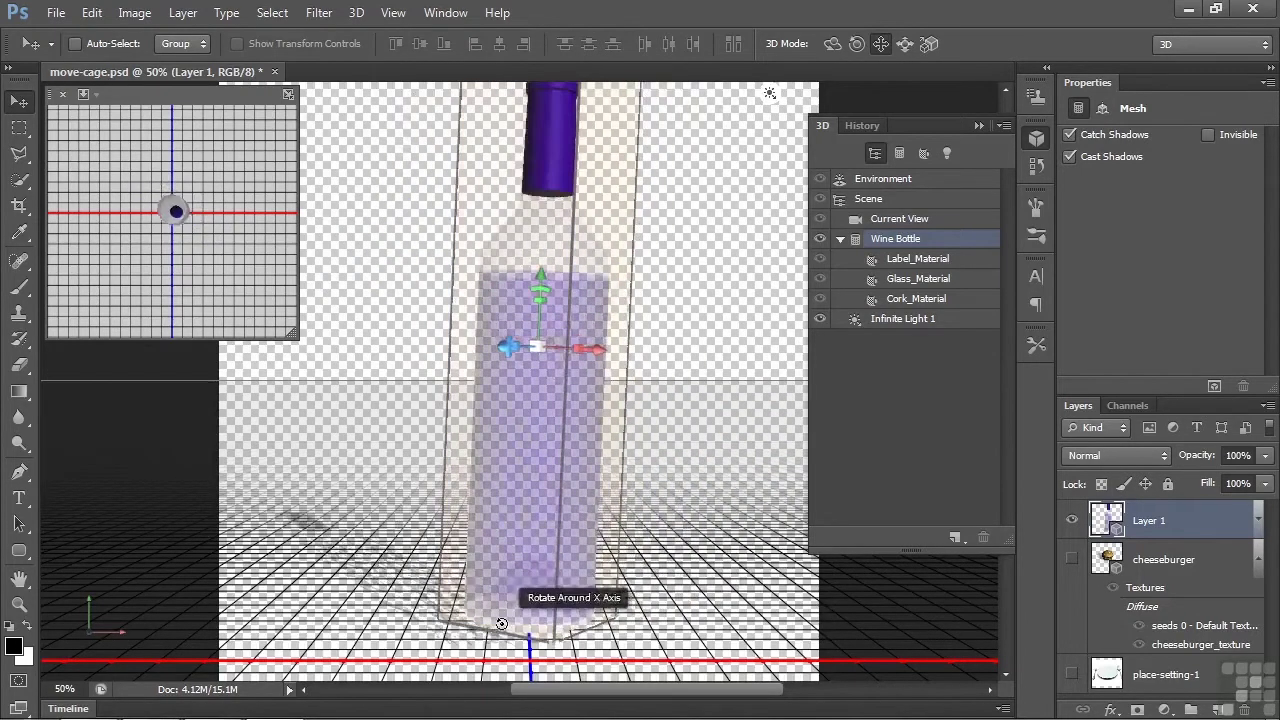
{"action": "left_click_drag", "start_coordinate": [502, 623], "coordinate": [408, 627]}
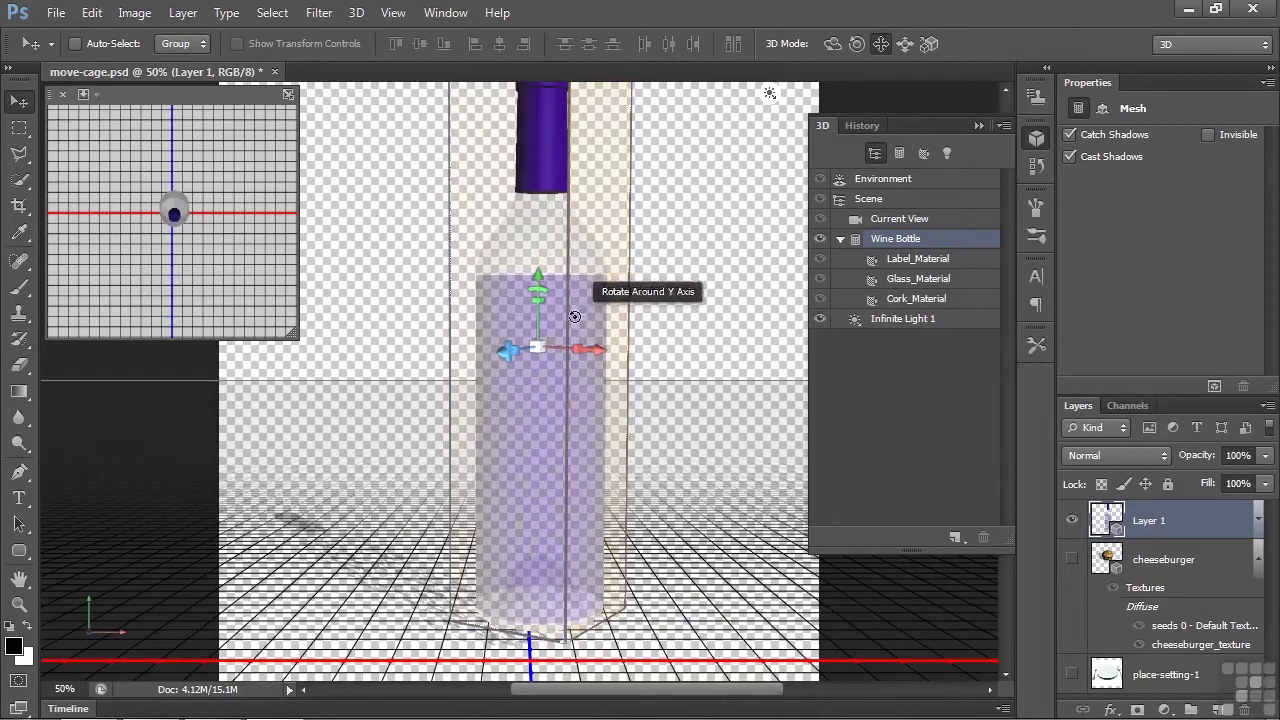
{"action": "left_click_drag", "start_coordinate": [575, 317], "coordinate": [567, 344]}
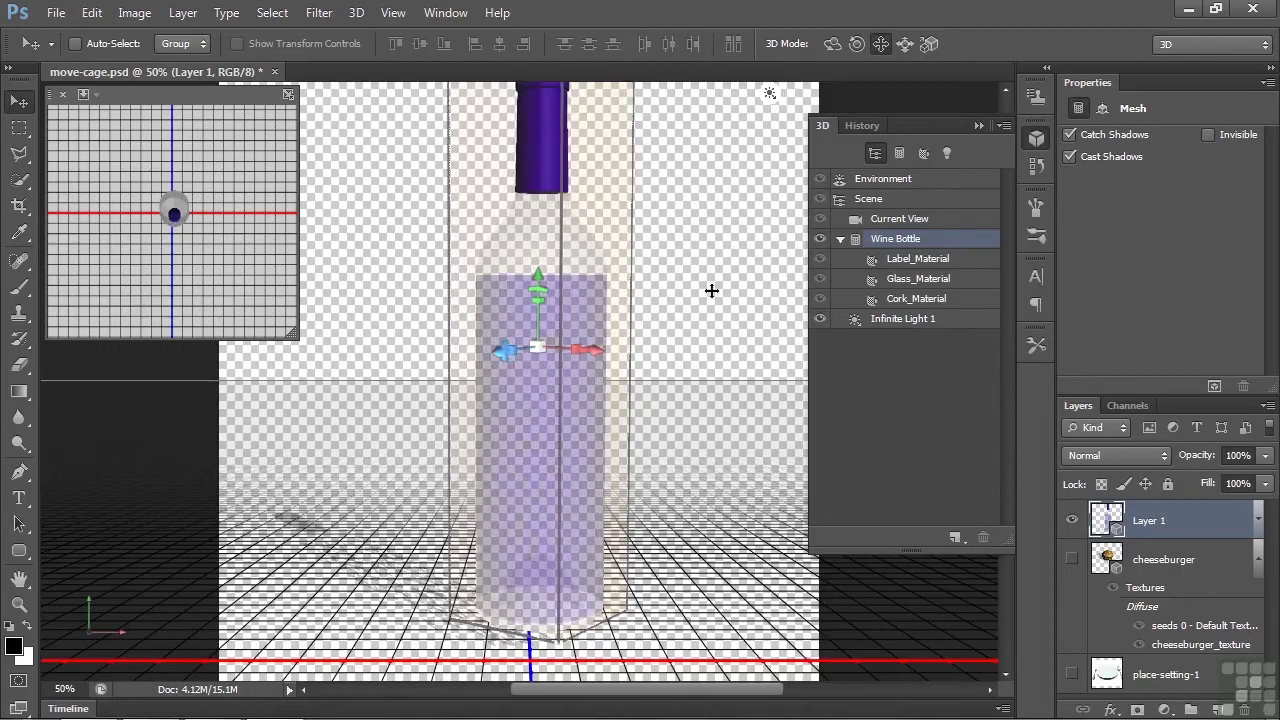
Orbit the bottle back and forth, then roll it diagonally and back to nearly upright.
{"action": "left_click", "coordinate": [832, 44]}
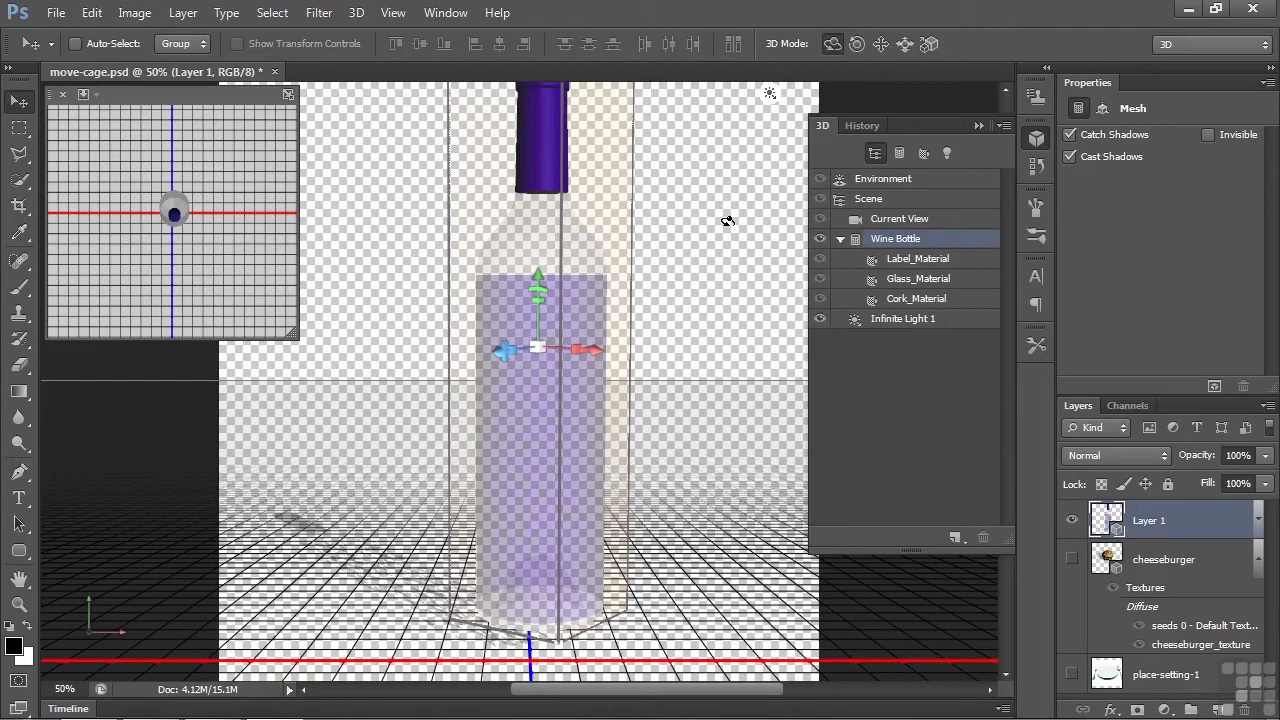
{"action": "left_click_drag", "start_coordinate": [727, 221], "coordinate": [695, 225]}
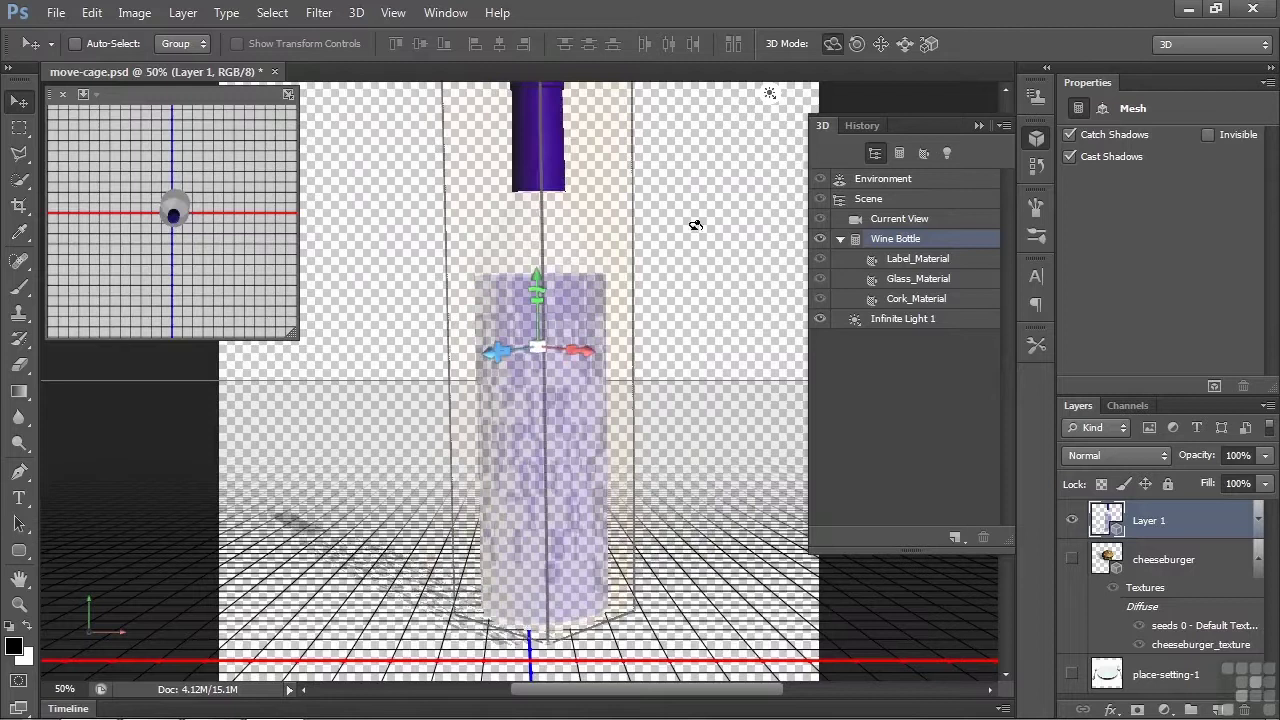
{"action": "left_click", "coordinate": [857, 44]}
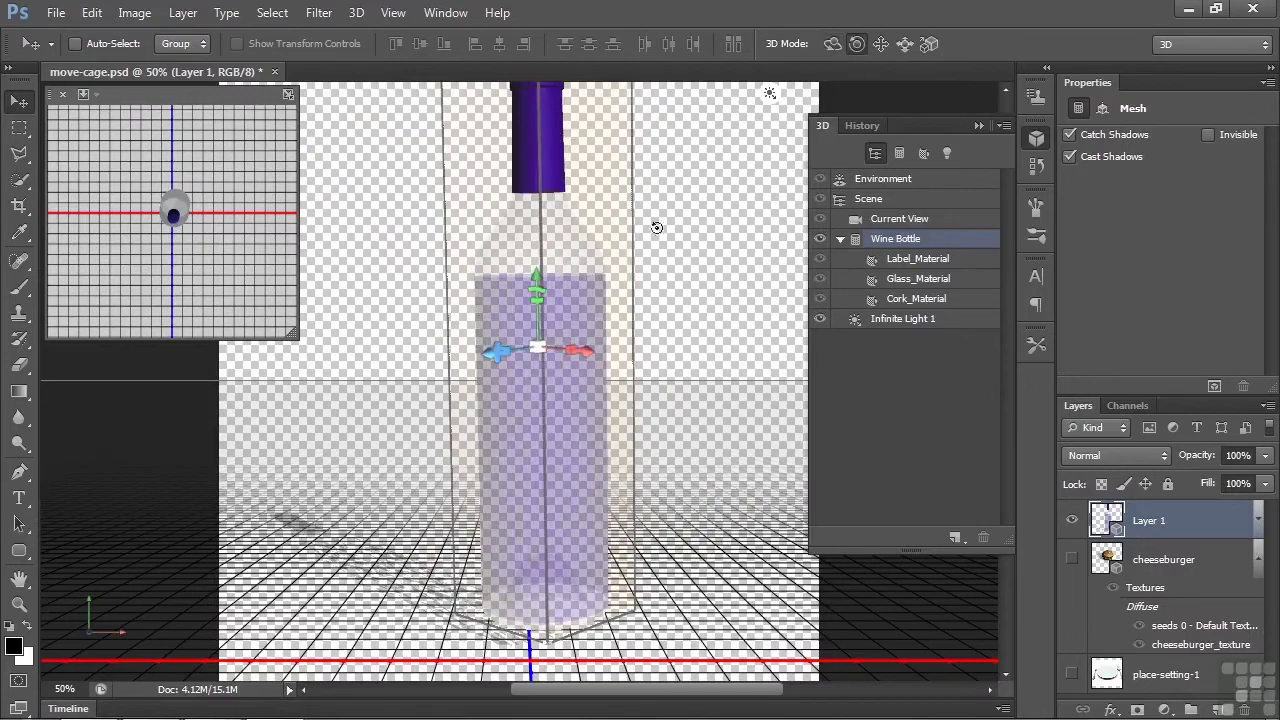
{"action": "left_click_drag", "start_coordinate": [680, 226], "coordinate": [689, 251]}
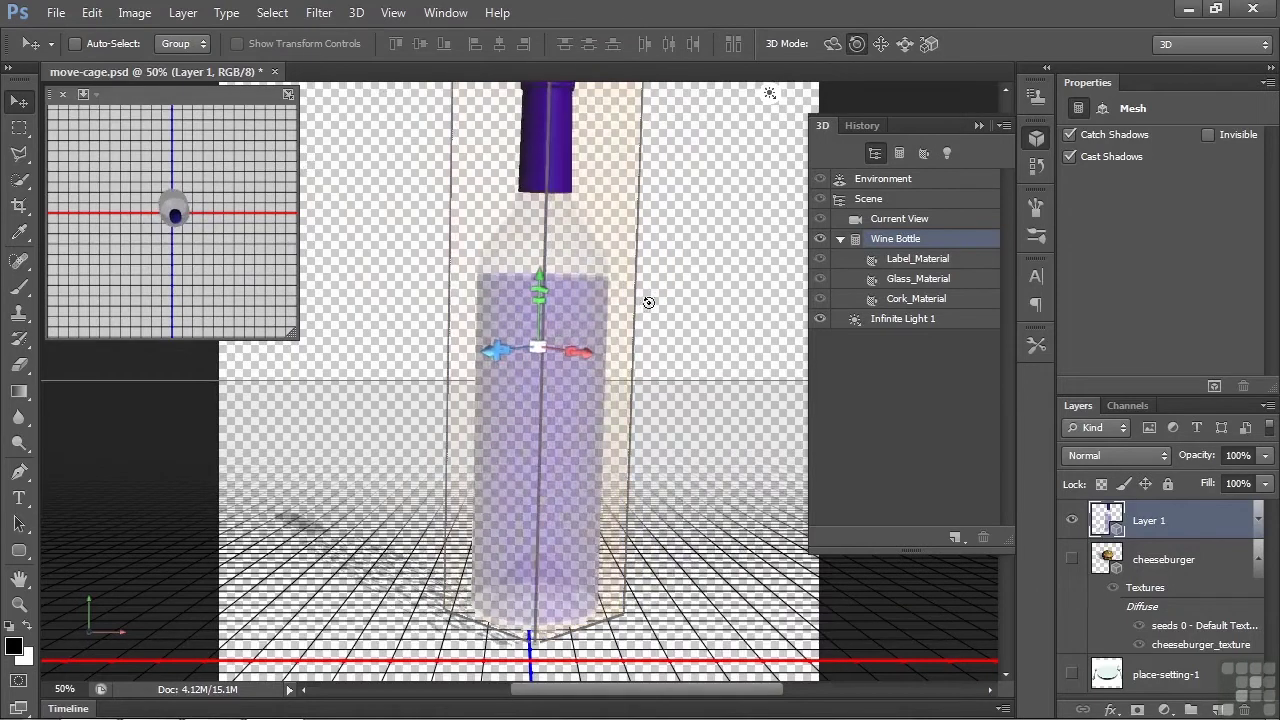
{"action": "left_click_drag", "start_coordinate": [669, 297], "coordinate": [678, 252]}
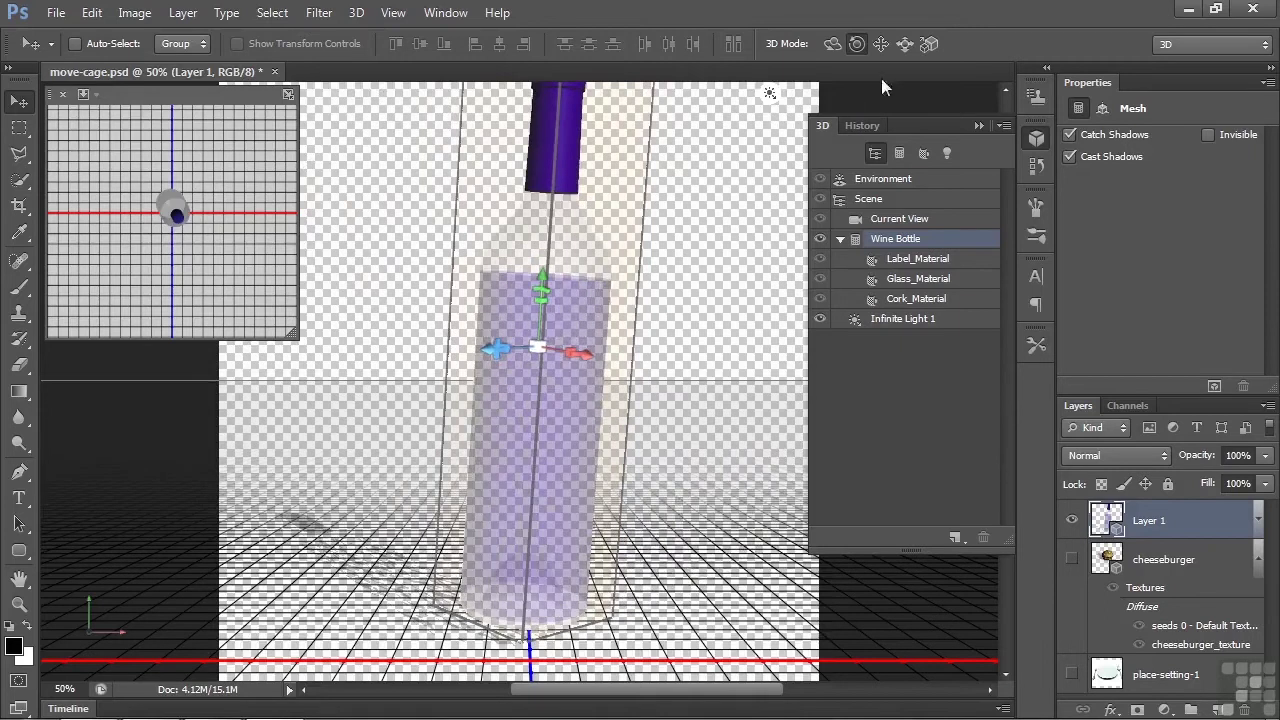
Drag the bottle right and back, then scale it to roughly its original size.
{"action": "left_click", "coordinate": [880, 44]}
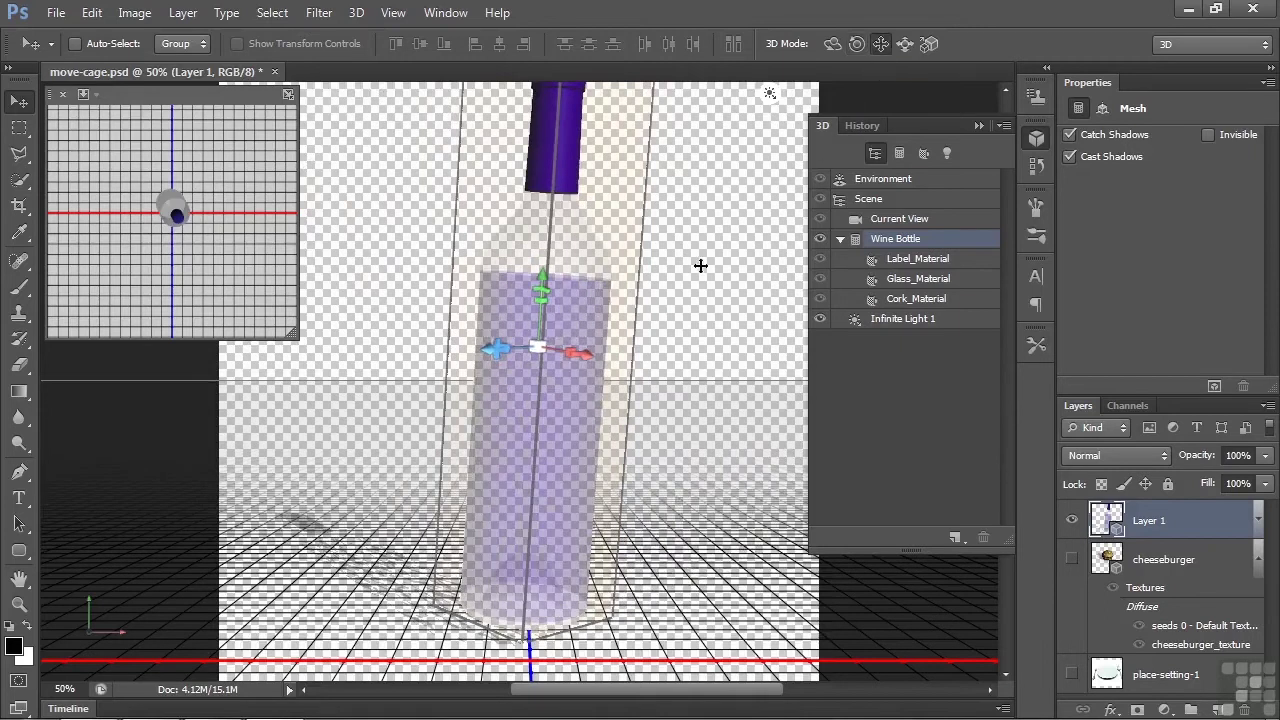
{"action": "left_click_drag", "start_coordinate": [700, 266], "coordinate": [738, 320]}
{"action": "left_click", "coordinate": [904, 44]}
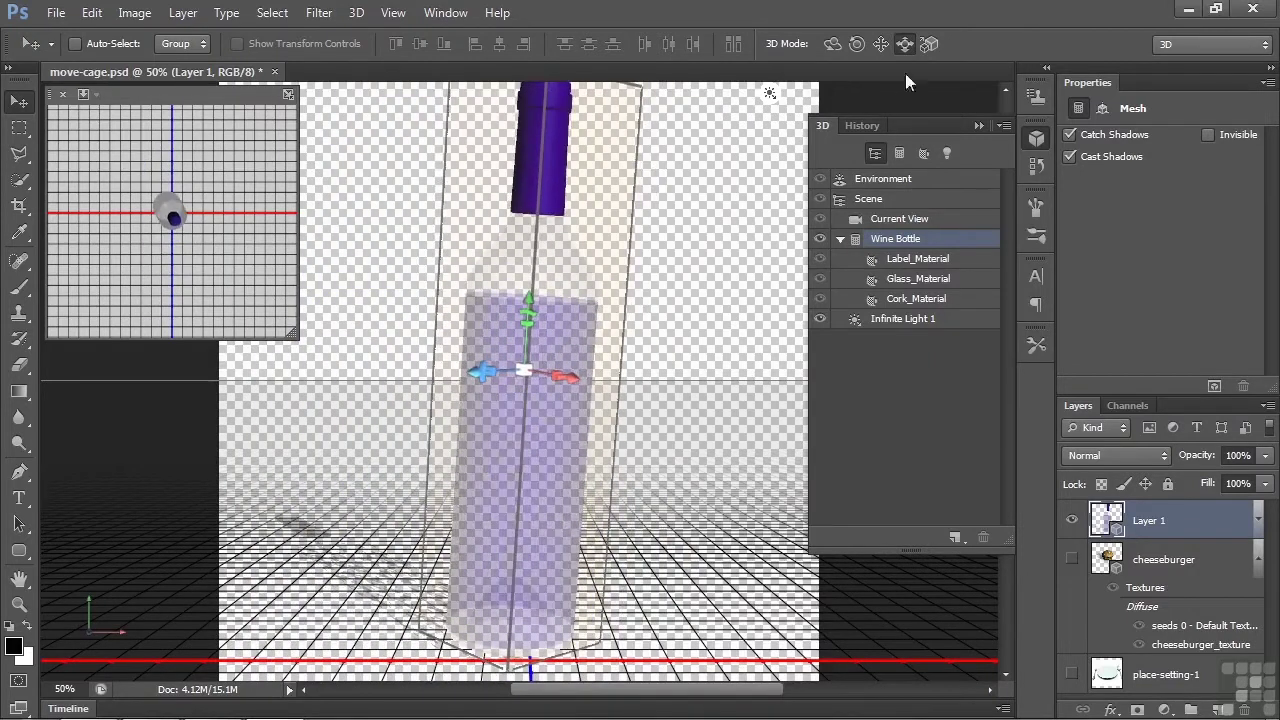
{"action": "left_click", "coordinate": [929, 44]}
{"action": "left_click_drag", "start_coordinate": [709, 268], "coordinate": [689, 301]}
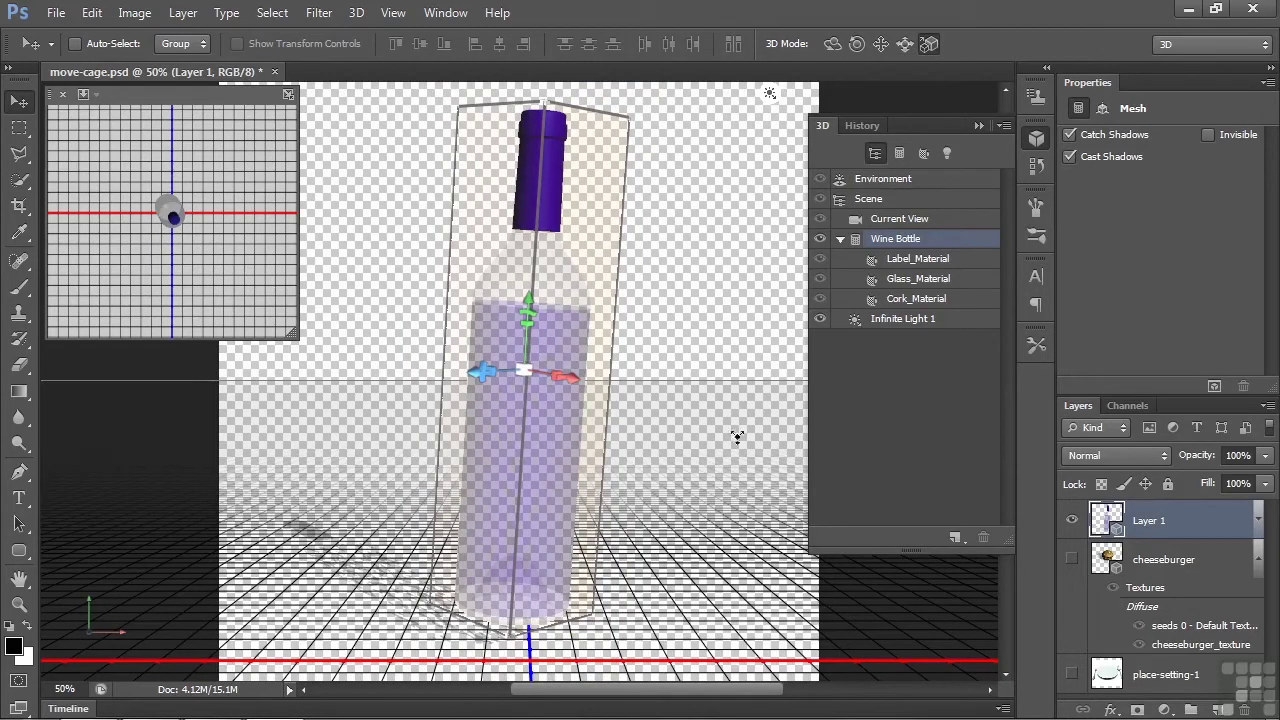
Hide Layer 1, show the cheeseburger and place-setting-1 layers, and select the cheeseburger layer.
{"action": "left_click", "coordinate": [1071, 520]}
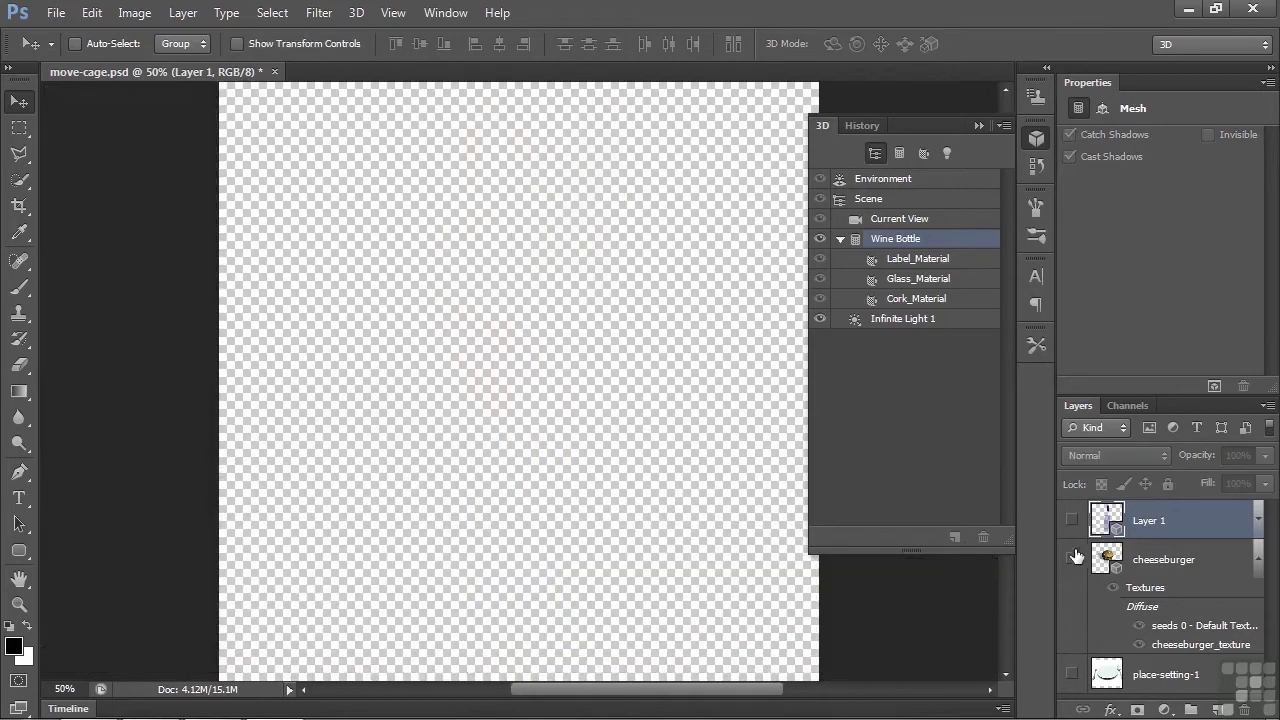
{"action": "left_click", "coordinate": [1072, 559]}
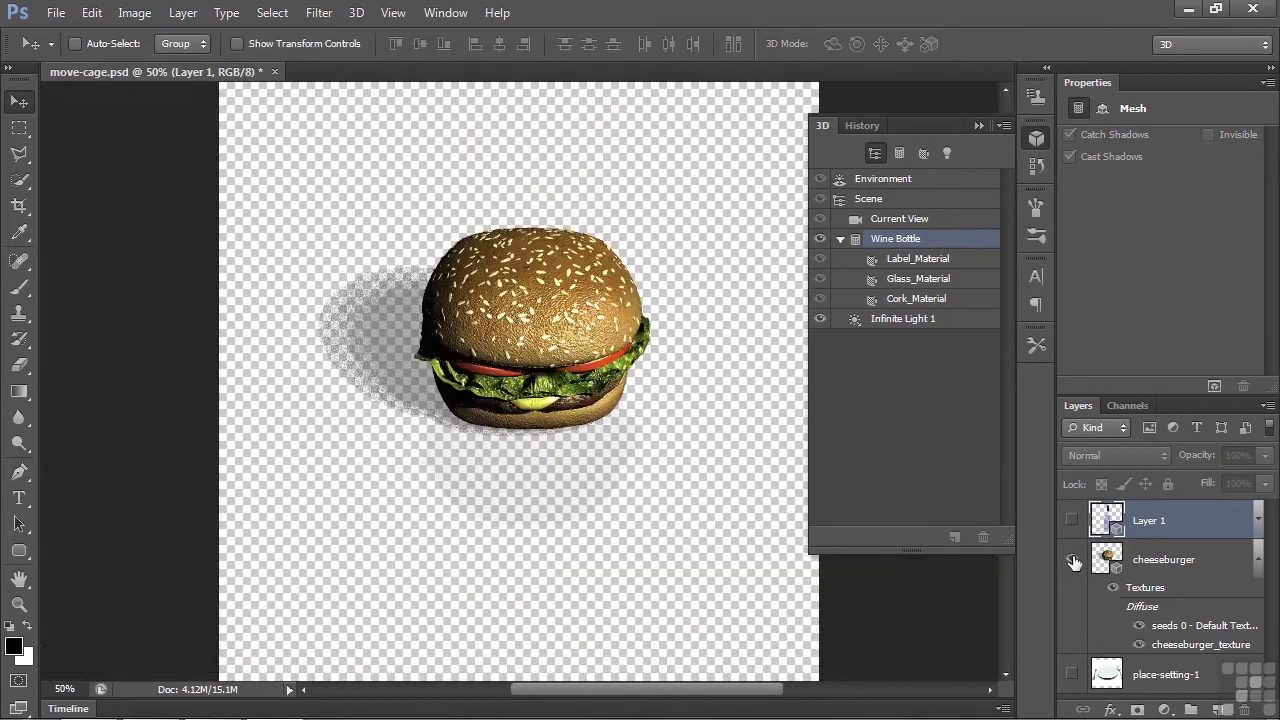
{"action": "left_click", "coordinate": [1072, 674]}
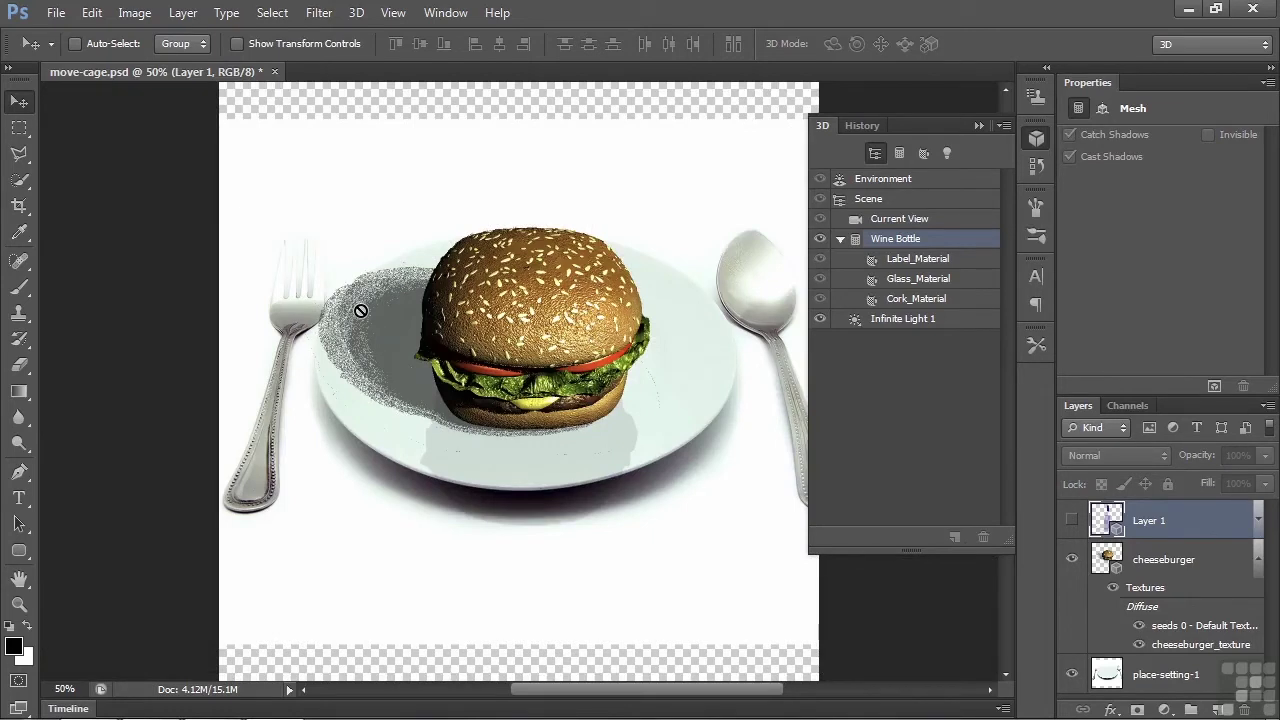
{"action": "left_click", "coordinate": [1168, 562]}
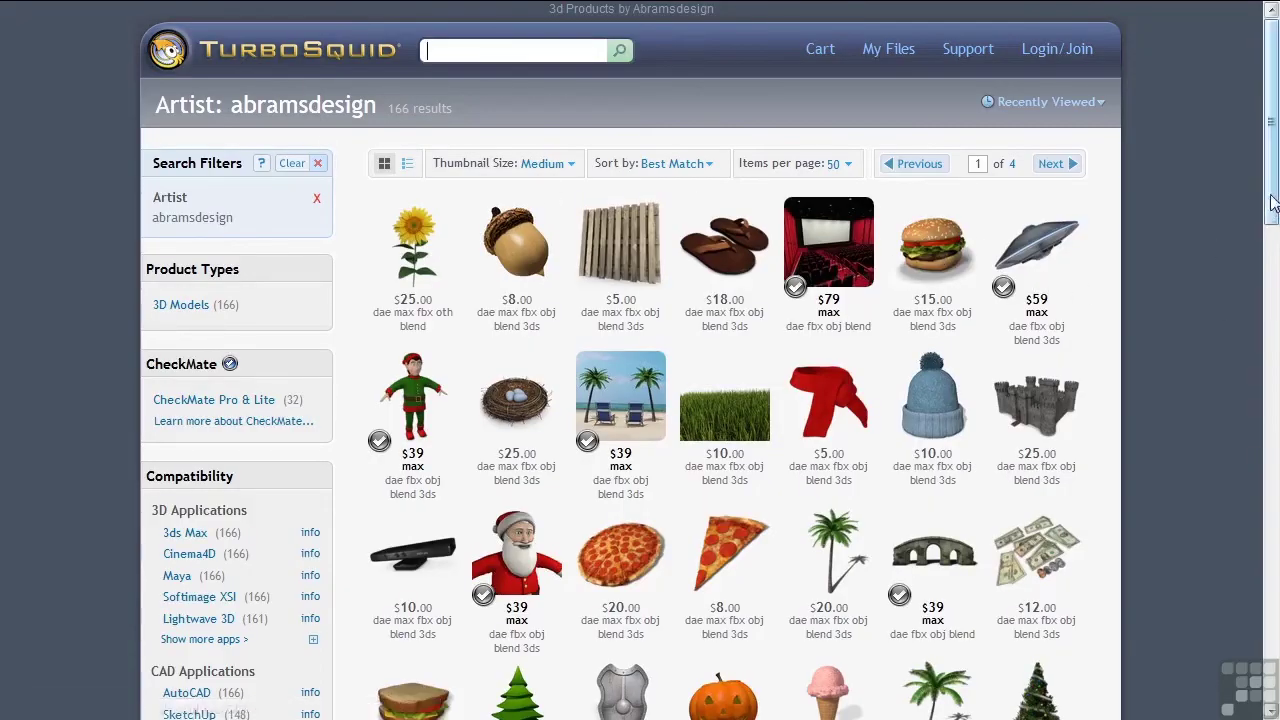
Scroll down the TurboSquid artist page of 3D model results.
{"action": "scroll", "coordinate": [1276, 222], "scroll_direction": "down", "scroll_amount": 1}
{"action": "mouse_move", "coordinate": [1276, 222]}
{"action": "left_mouse_down"}
{"action": "mouse_move", "coordinate": [1276, 424]}
{"action": "mouse_move", "coordinate": [1276, 208]}
{"action": "left_mouse_up"}
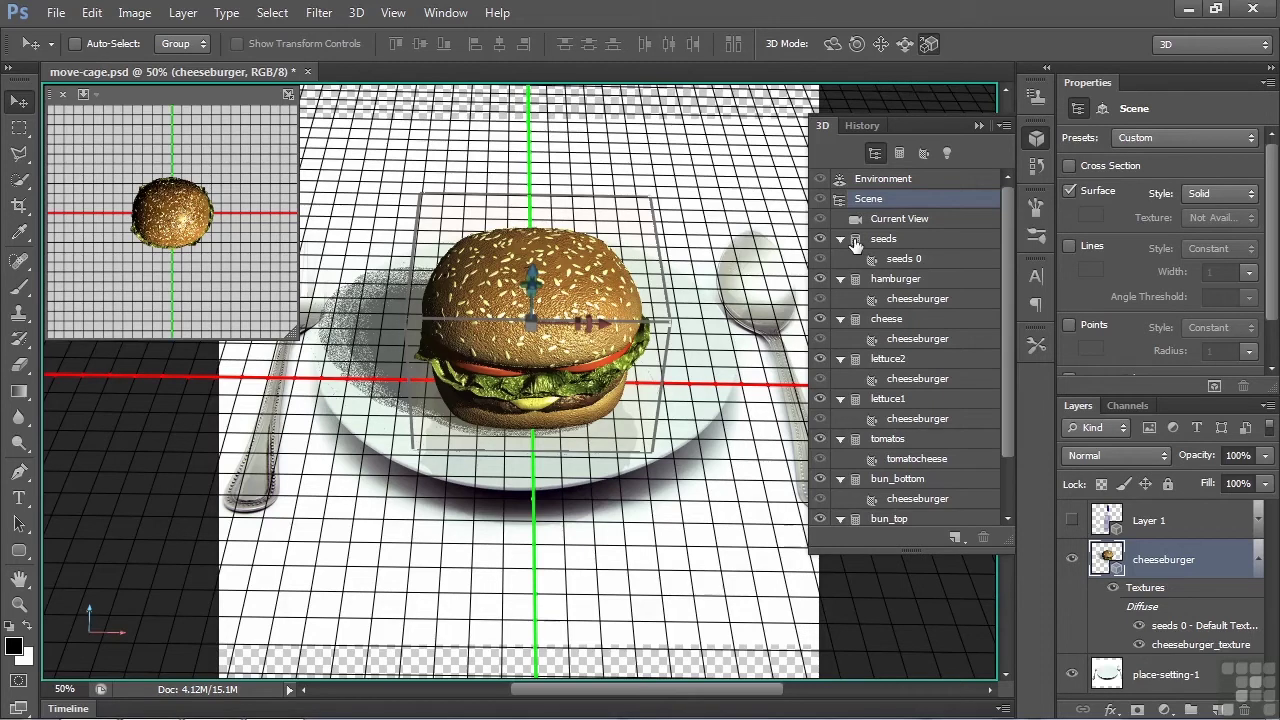
Filter the 3D panel to show only the cheeseburger's eight meshes.
{"action": "left_click", "coordinate": [898, 153]}
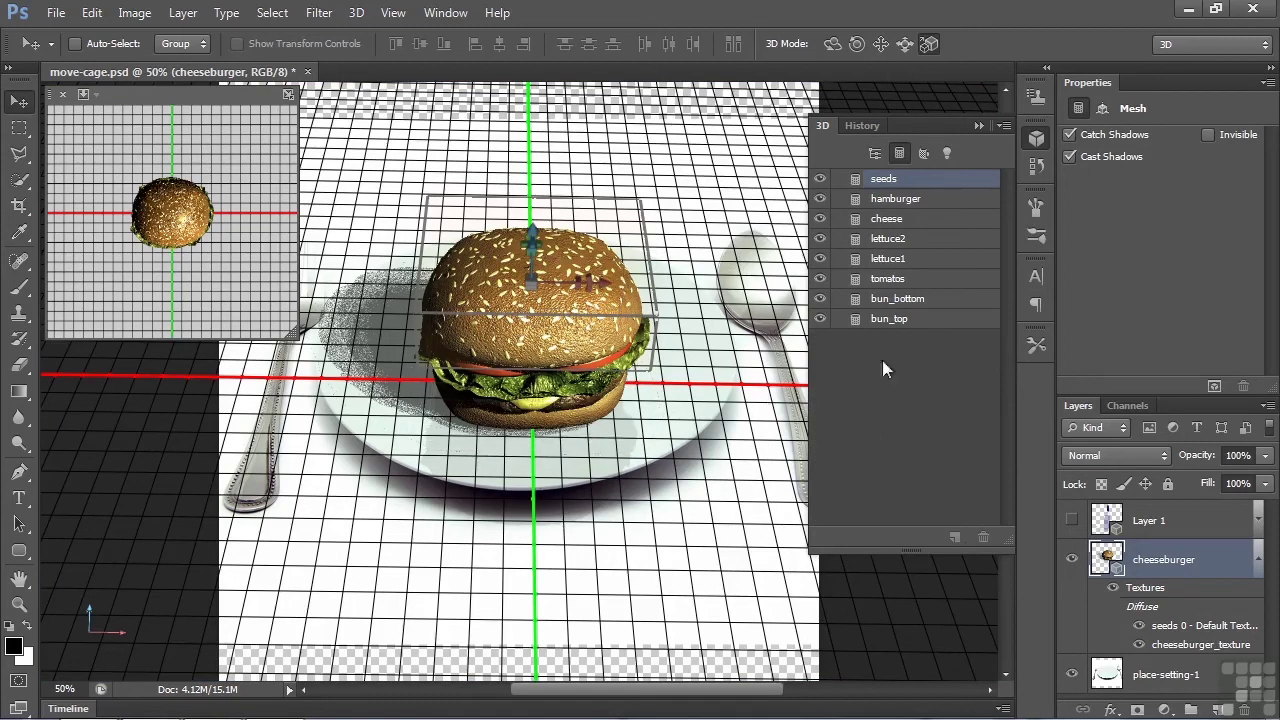
Drag the hamburger patty down out of the bun, then shift bun_top along Z.
{"action": "left_click", "coordinate": [903, 202]}
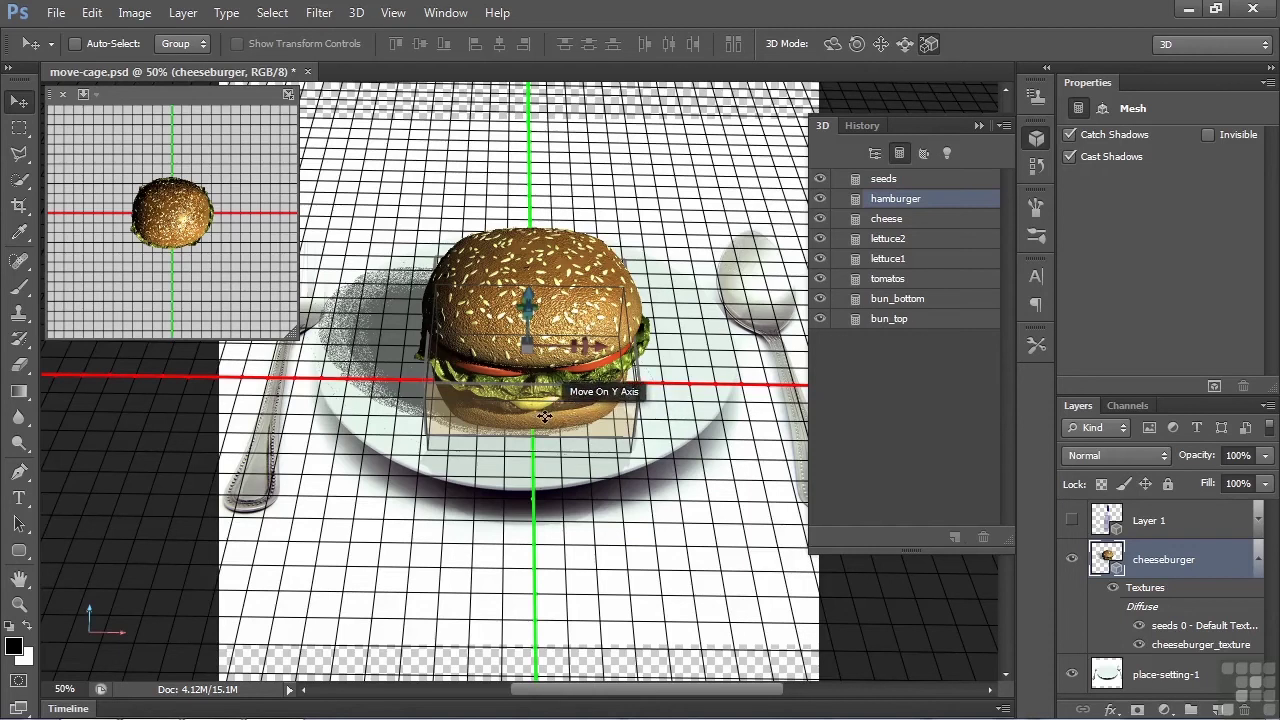
{"action": "left_click_drag", "start_coordinate": [545, 416], "coordinate": [566, 695]}
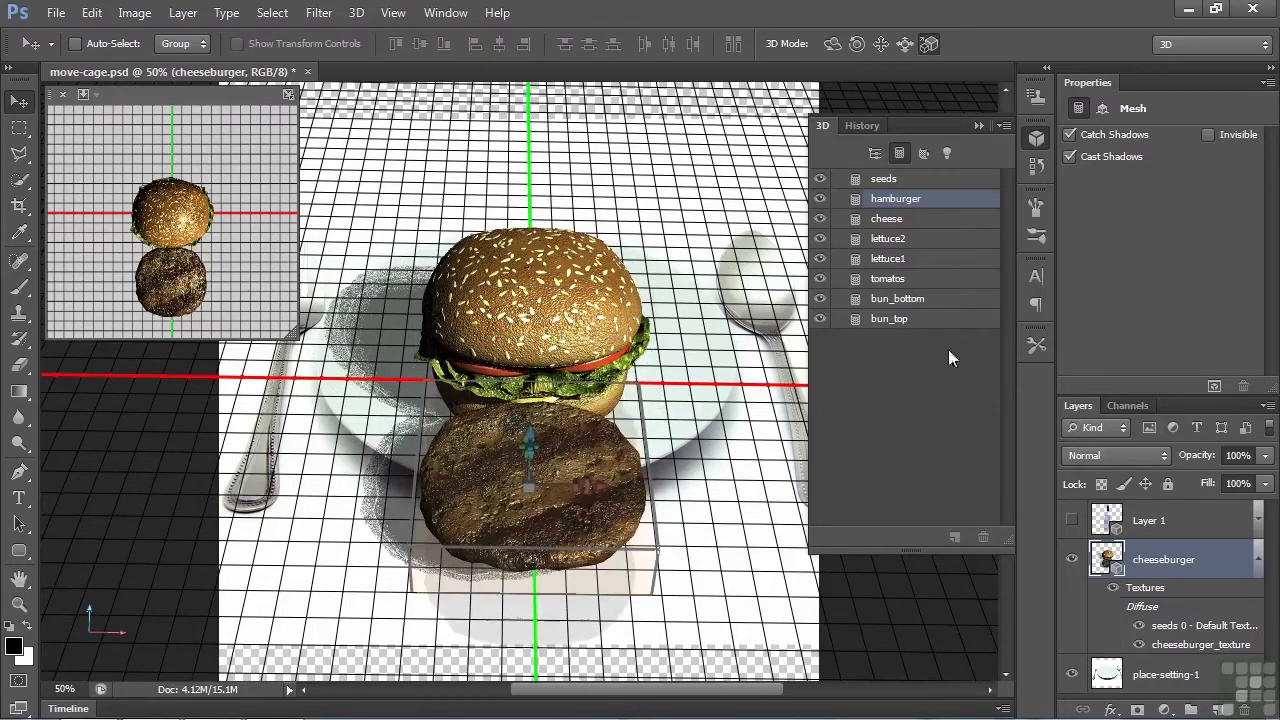
{"action": "left_click", "coordinate": [893, 319]}
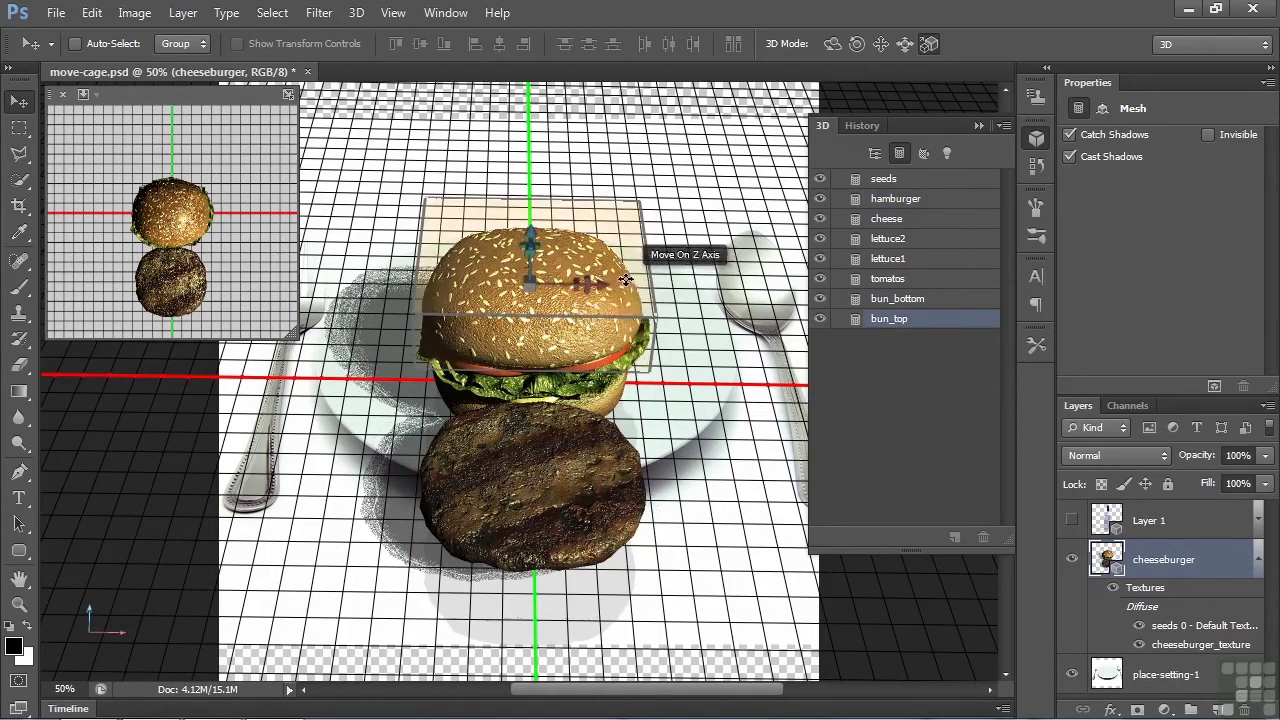
{"action": "left_click_drag", "start_coordinate": [625, 279], "coordinate": [650, 315]}
Undo the bun_top shift, then raise bun_top and seeds together along Z, exposing the tomatoes.
{"action": "key", "text": "ctrl+z"}
{"action": "key", "text": "ctrl+z"}
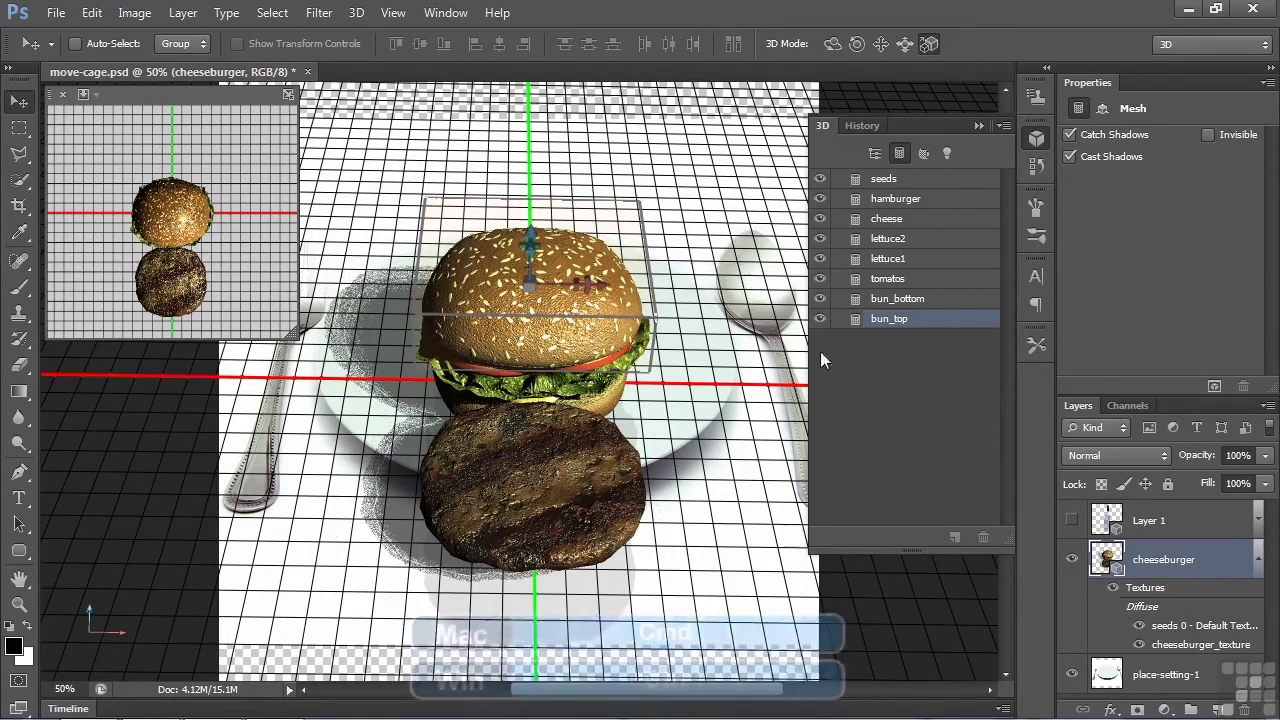
{"action": "left_click", "coordinate": [895, 182], "text": "ctrl"}
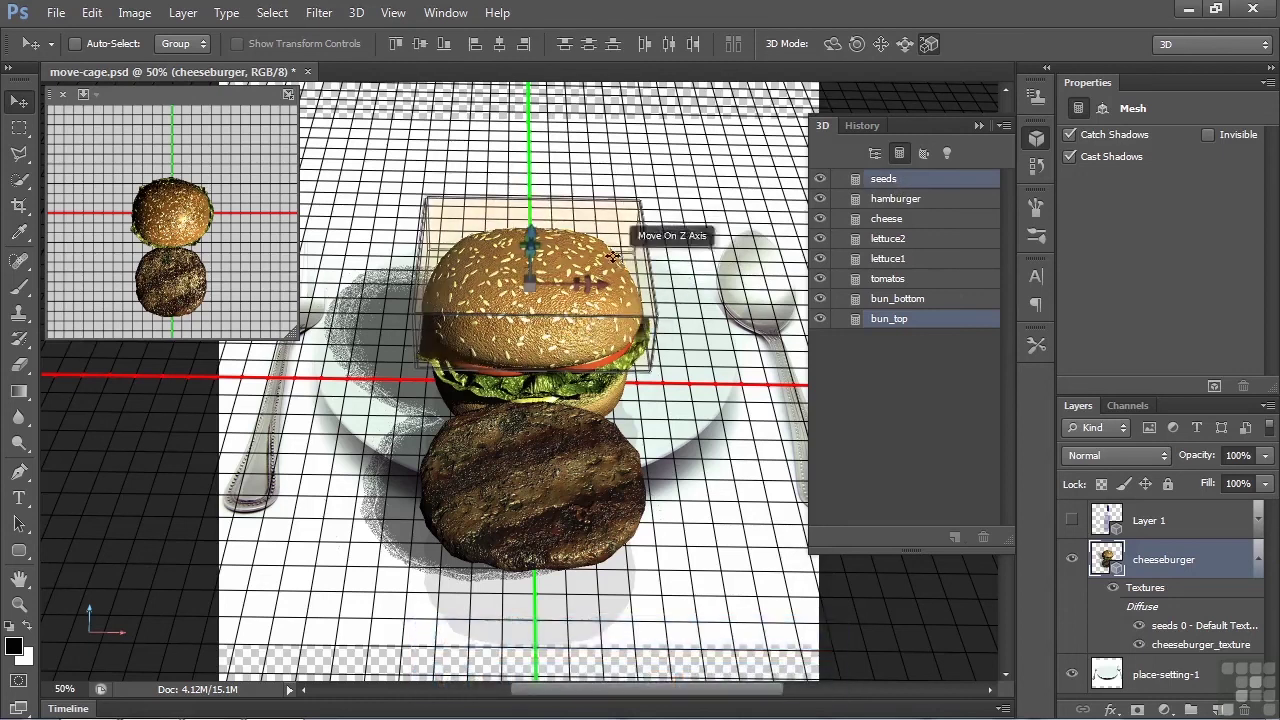
{"action": "left_click_drag", "start_coordinate": [596, 257], "coordinate": [594, 134]}
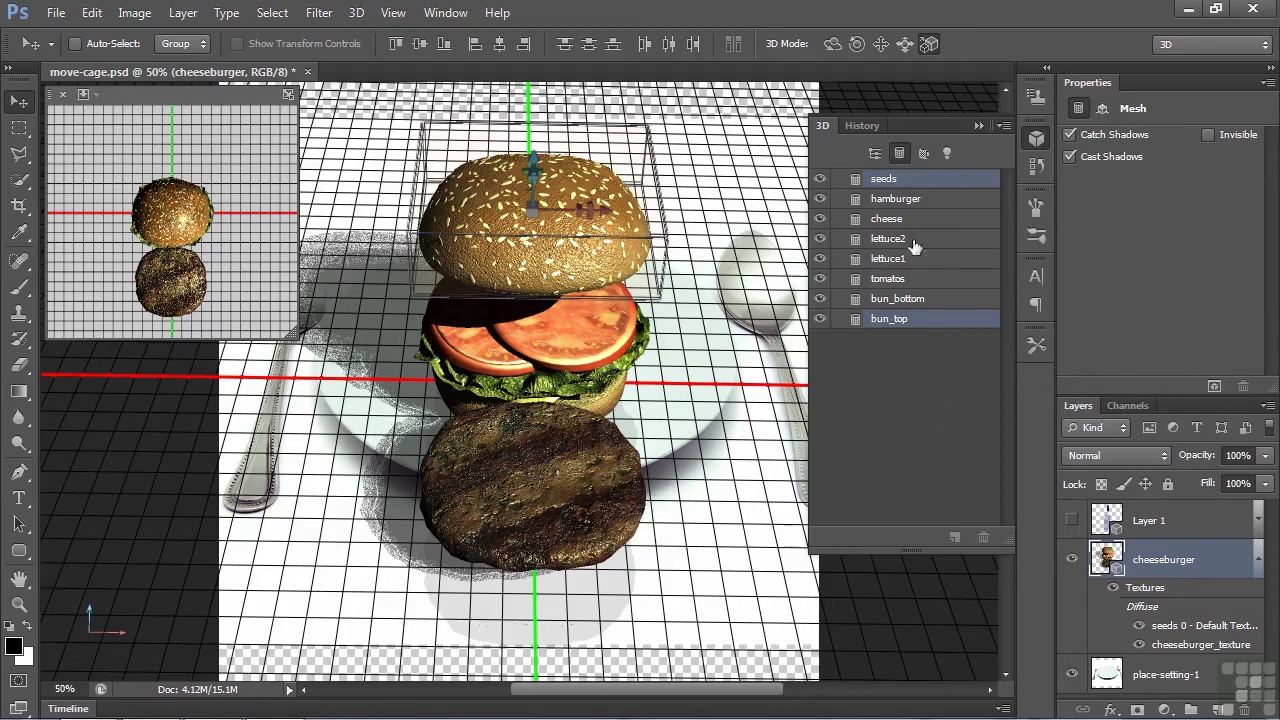
Select every mesh from seeds to bun_top, move them together, and rotate about -29.6° around Y.
{"action": "left_click", "coordinate": [907, 182]}
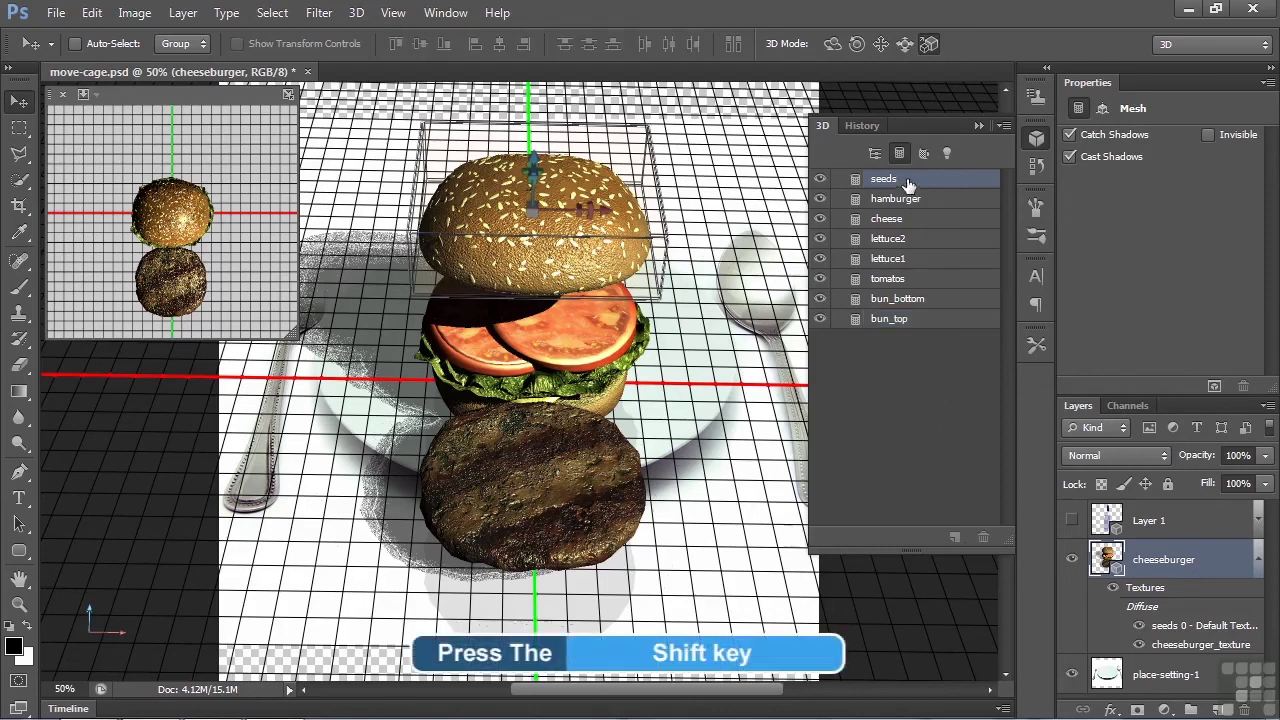
{"action": "left_click", "coordinate": [903, 324], "text": "shift"}
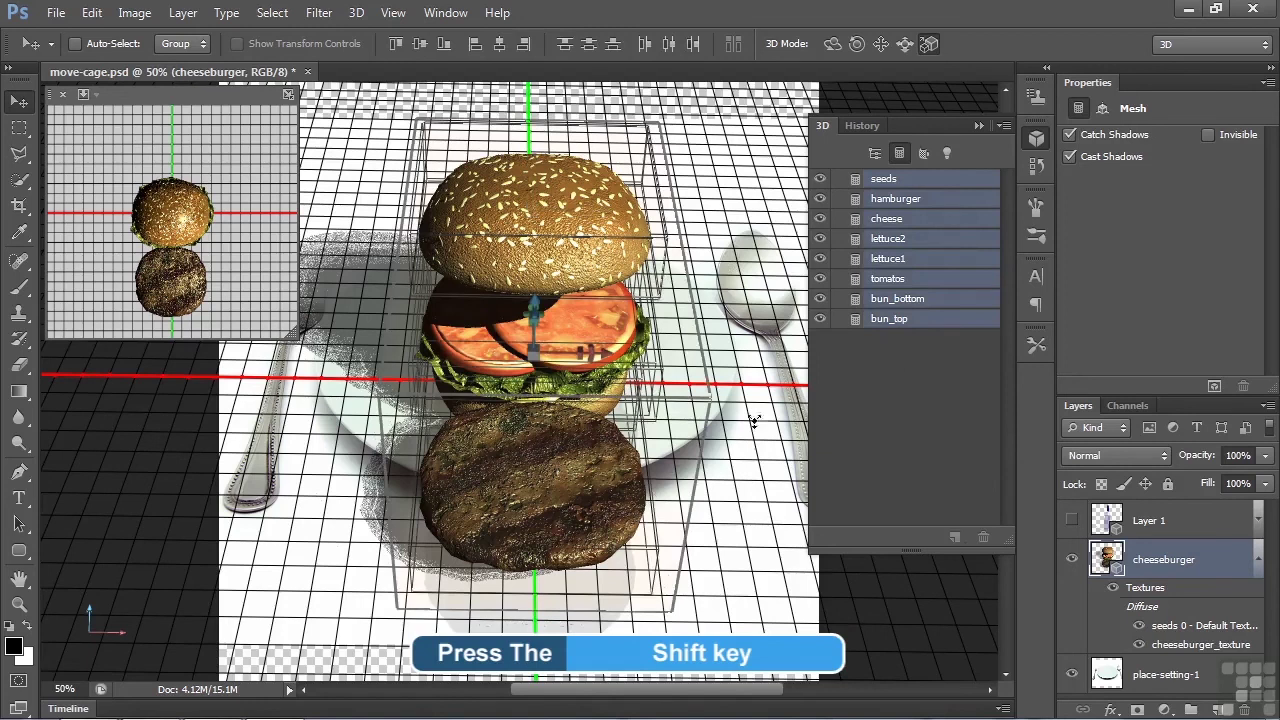
{"action": "left_click_drag", "start_coordinate": [706, 456], "coordinate": [676, 413]}
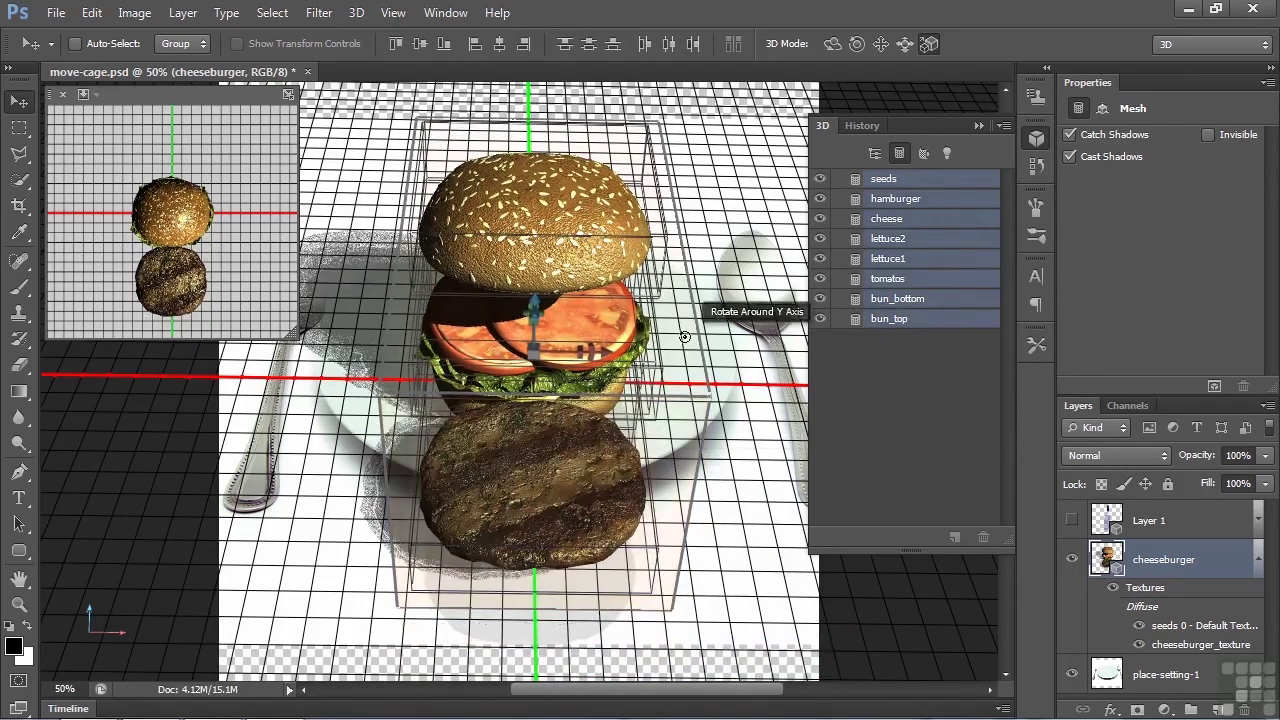
{"action": "left_click_drag", "start_coordinate": [688, 326], "coordinate": [670, 354]}
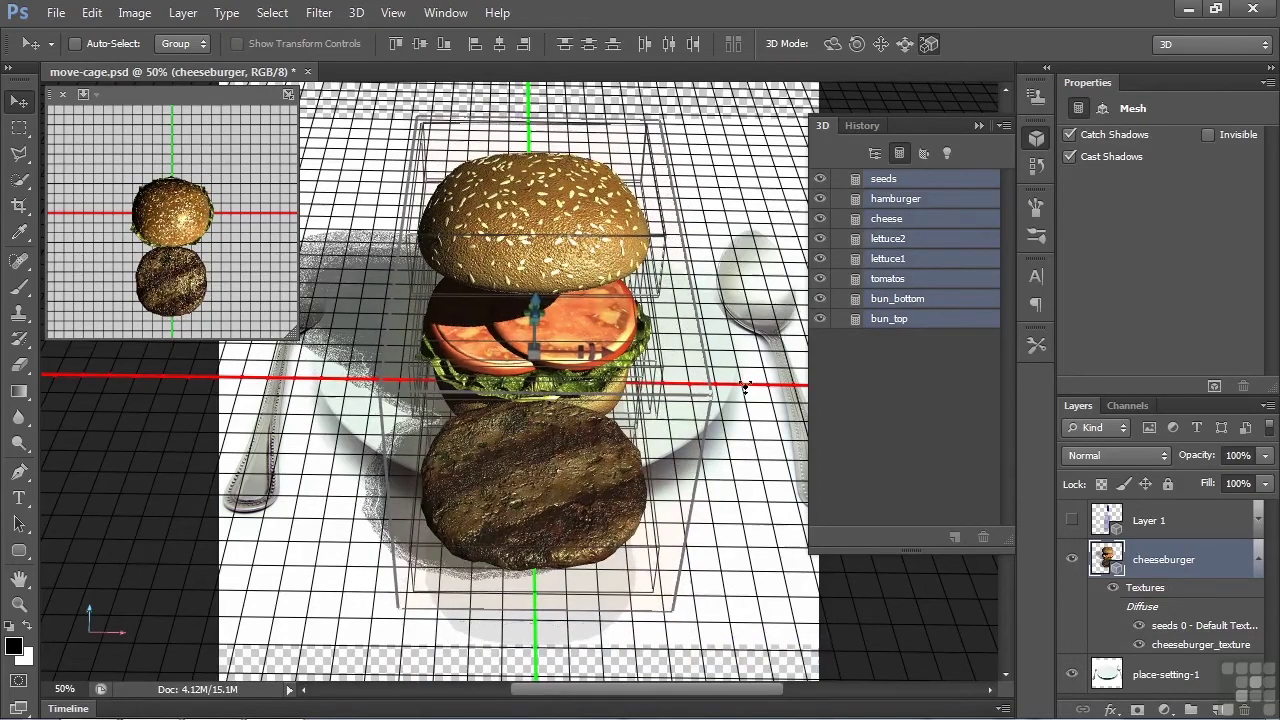